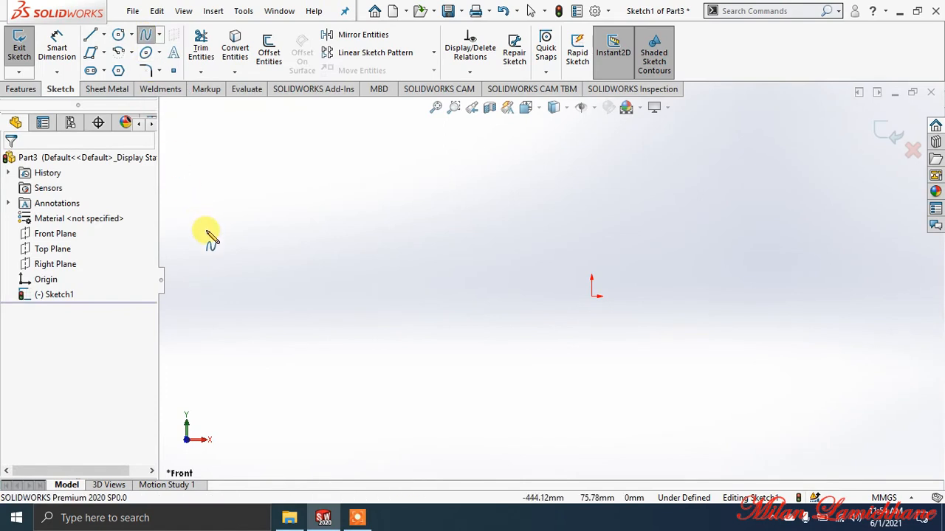
# Step: Sketch a wavy spline through eight points across the front plane, crossing near the origin
pyautogui.click(206, 229)
pyautogui.click(304, 211)
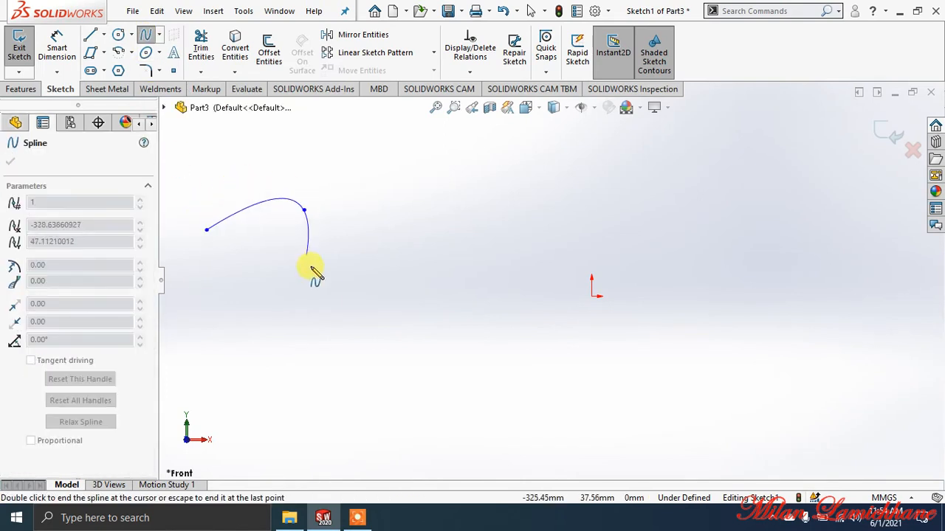
pyautogui.click(380, 300)
pyautogui.click(500, 207)
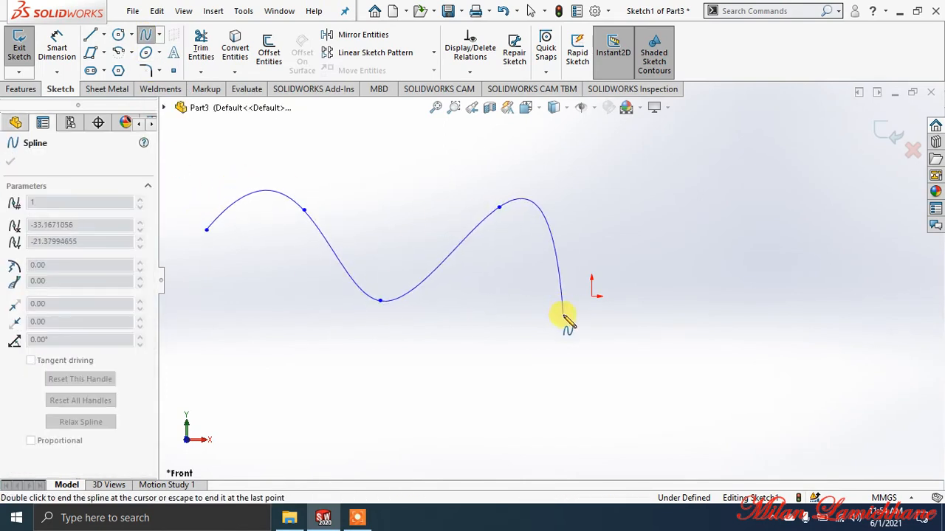
pyautogui.click(564, 315)
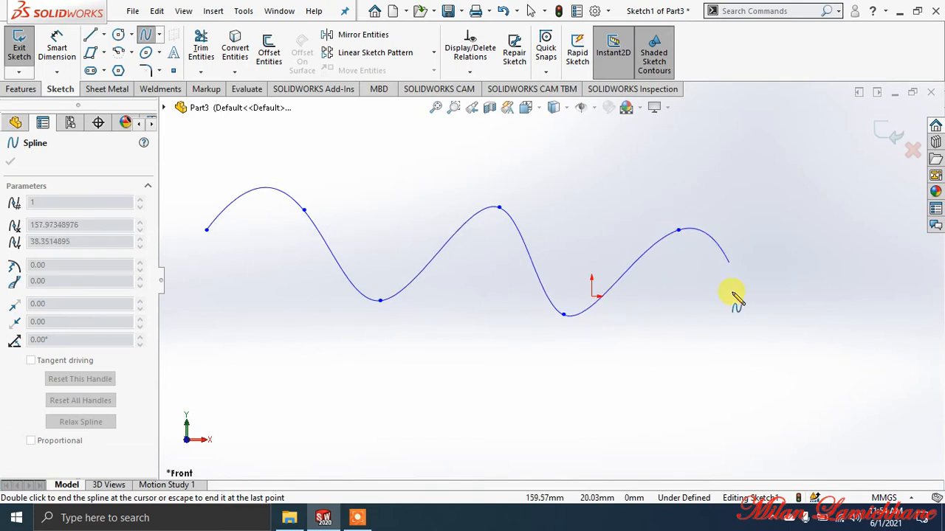
pyautogui.click(736, 322)
pyautogui.click(821, 248)
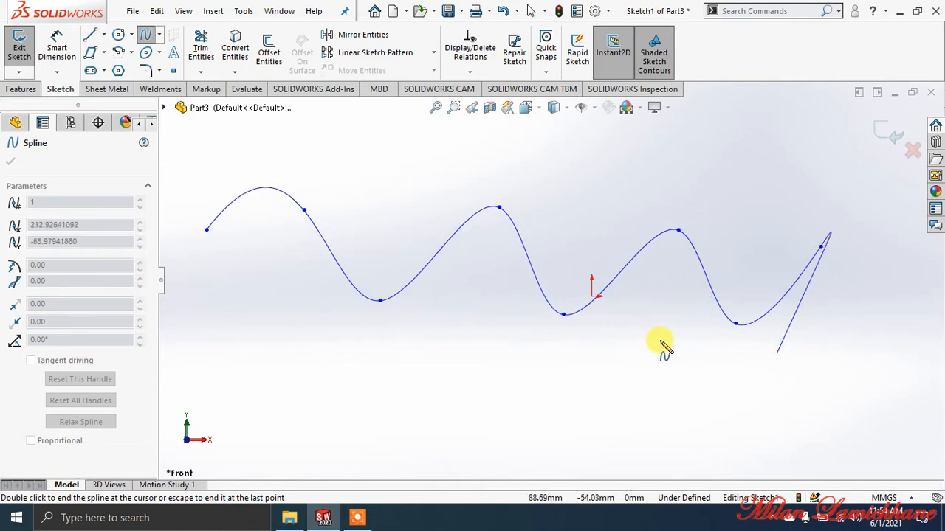
pyautogui.press('Escape')
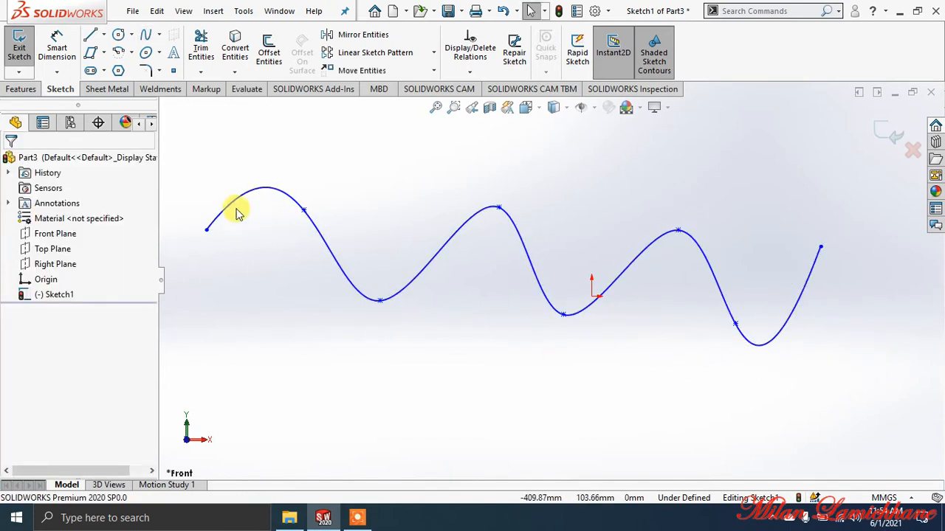
# Step: Try to dimension the spline's overall length and the distance between two of its interior points with Smart Dimension
pyautogui.click(57, 48)
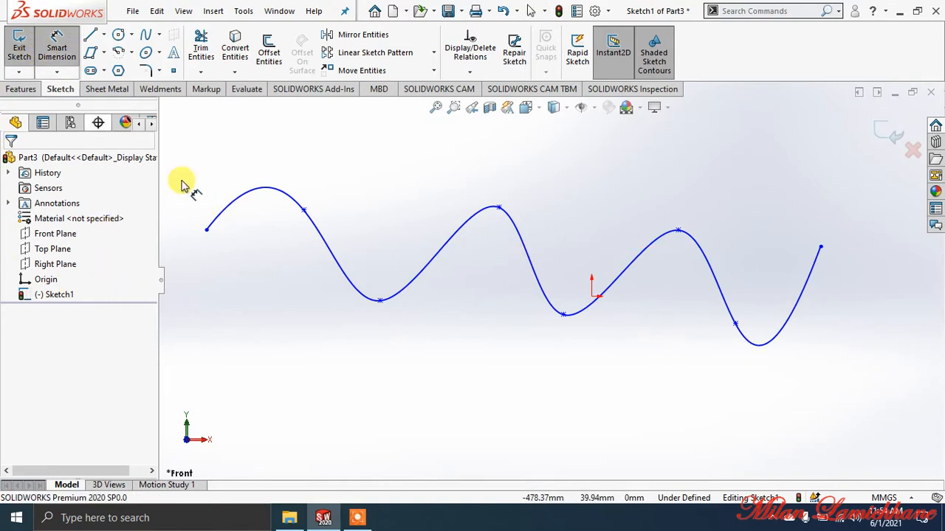
pyautogui.click(243, 198)
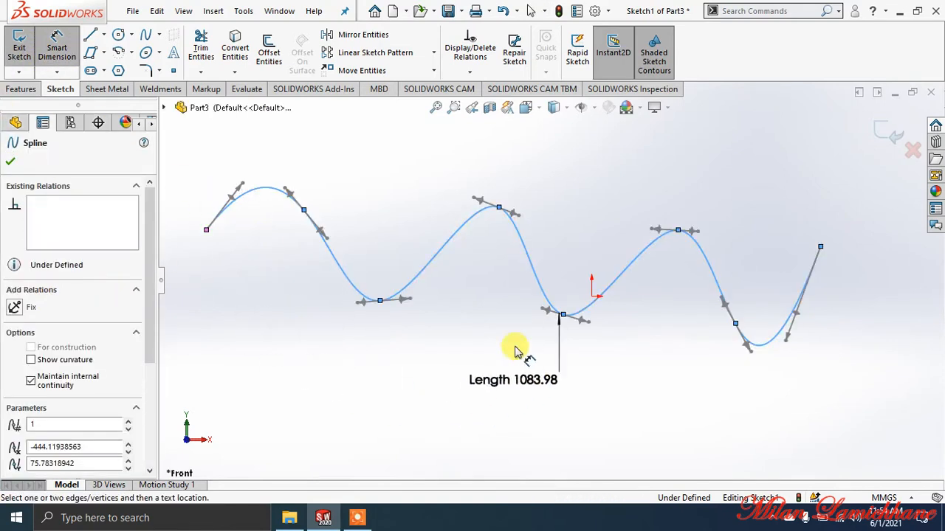
pyautogui.press('Escape')
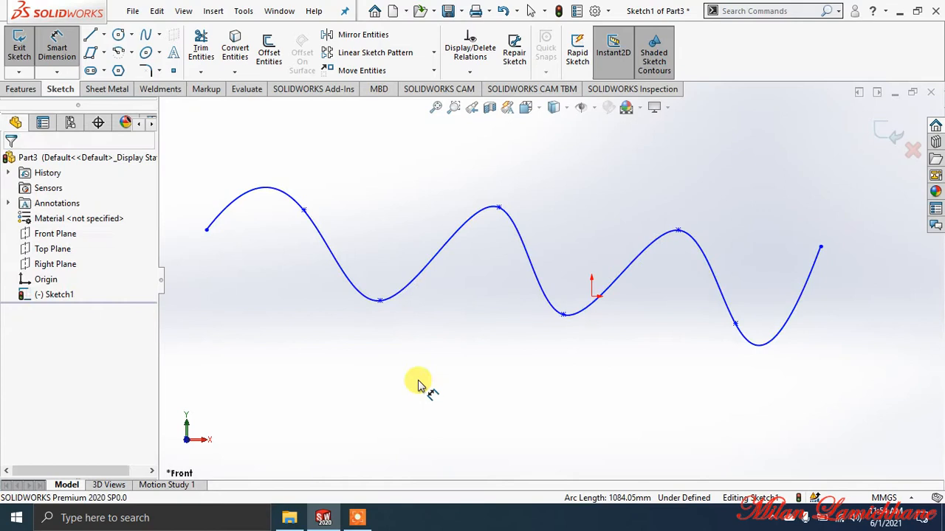
pyautogui.click(380, 299)
pyautogui.click(379, 302)
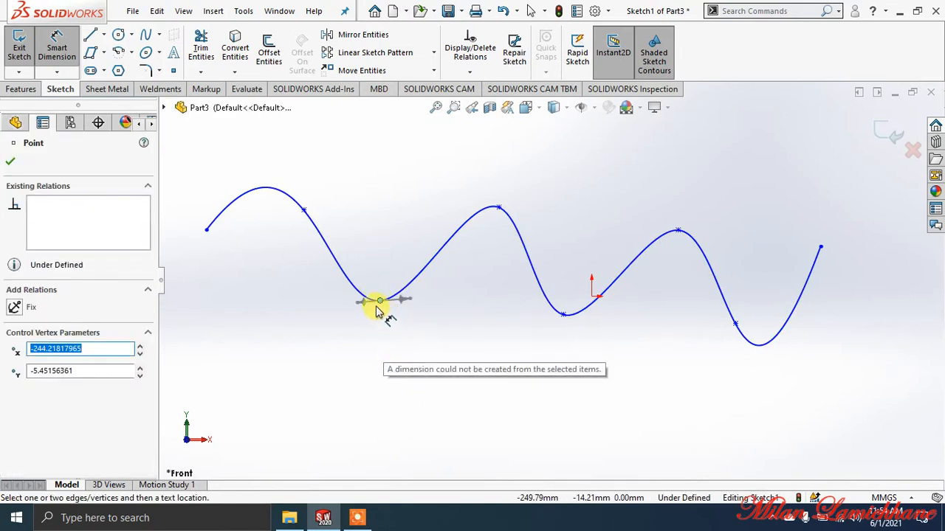
pyautogui.click(499, 208)
pyautogui.click(189, 297)
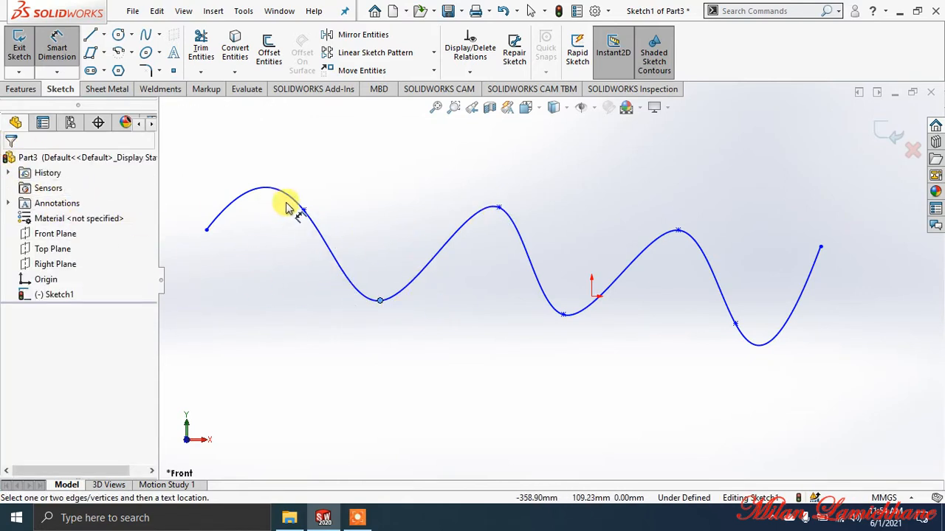
# Step: Sketch a Style Spline with seven zigzag control vertices below the wavy spline
pyautogui.click(159, 35)
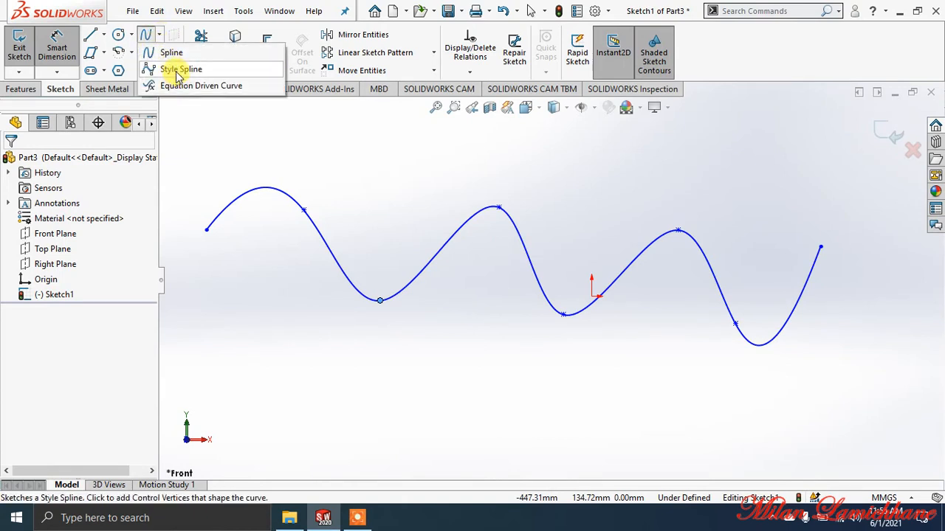
pyautogui.click(178, 69)
pyautogui.click(278, 394)
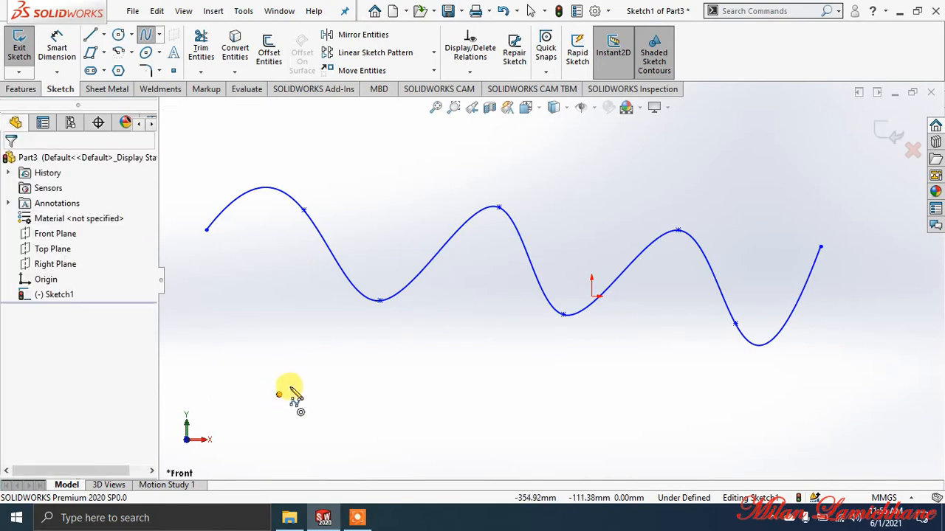
pyautogui.click(337, 334)
pyautogui.click(403, 393)
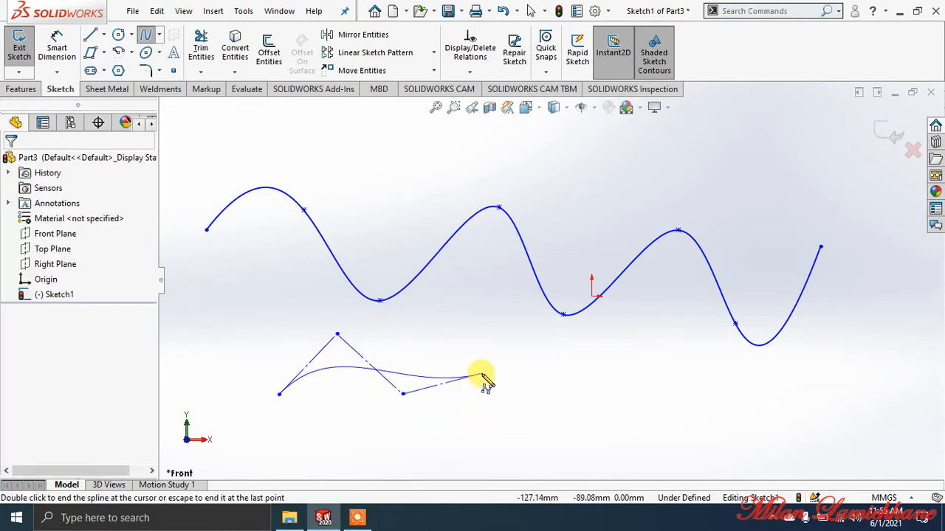
pyautogui.click(479, 403)
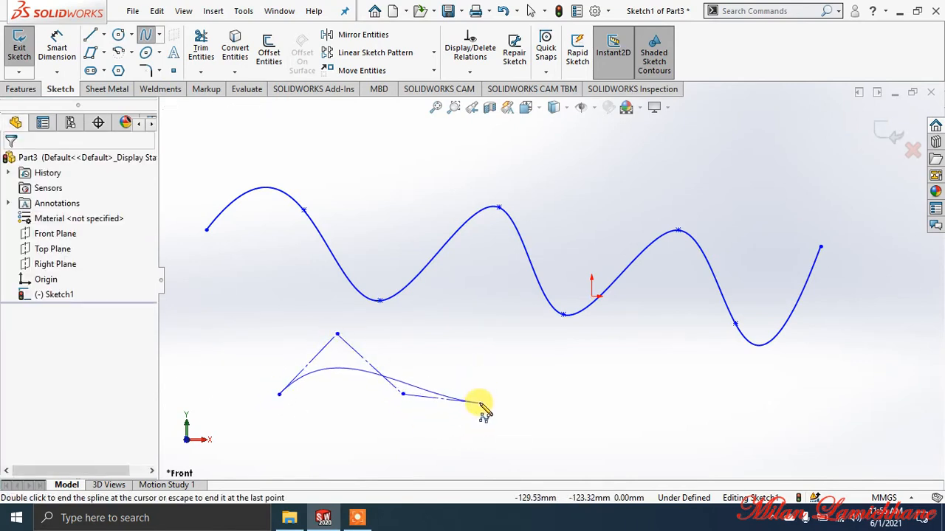
pyautogui.click(506, 326)
pyautogui.click(595, 407)
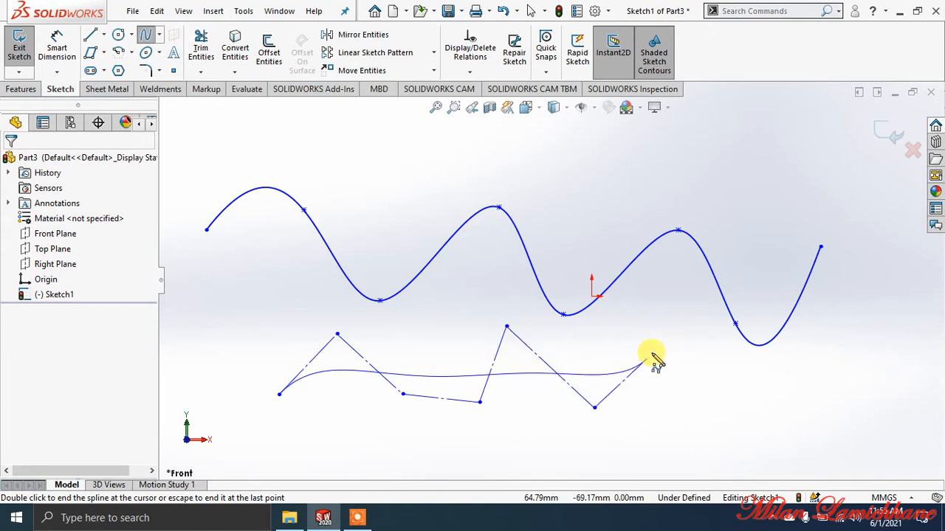
pyautogui.click(657, 341)
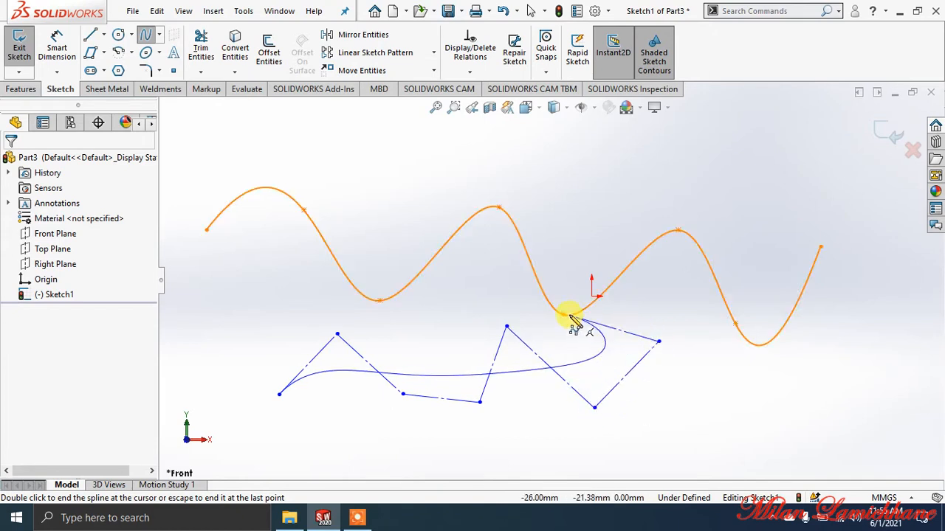
pyautogui.press('Escape')
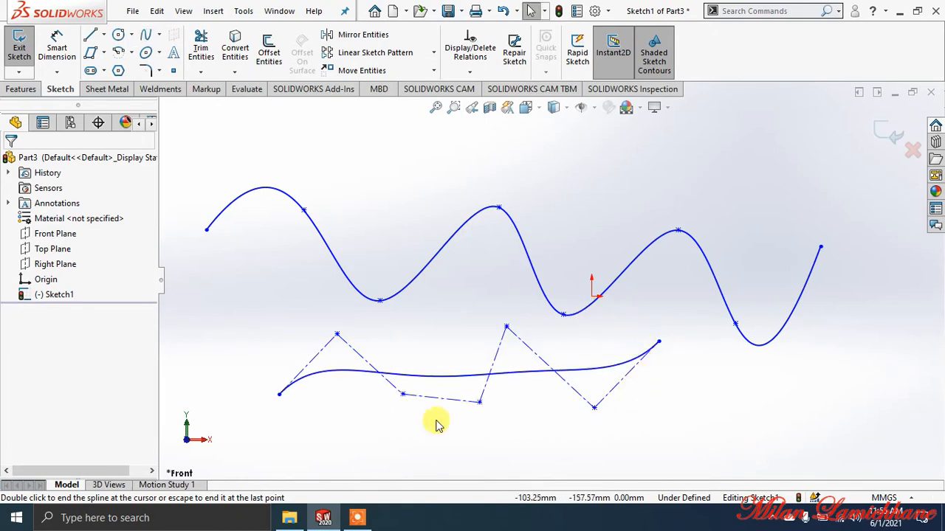
# Step: Reshape the style spline by relocating four of its interior control vertices, and shift the whole curve slightly right and down
pyautogui.moveTo(338, 337); pyautogui.dragTo(269, 275)
pyautogui.moveTo(398, 398); pyautogui.dragTo(378, 466)
pyautogui.click(434, 348)
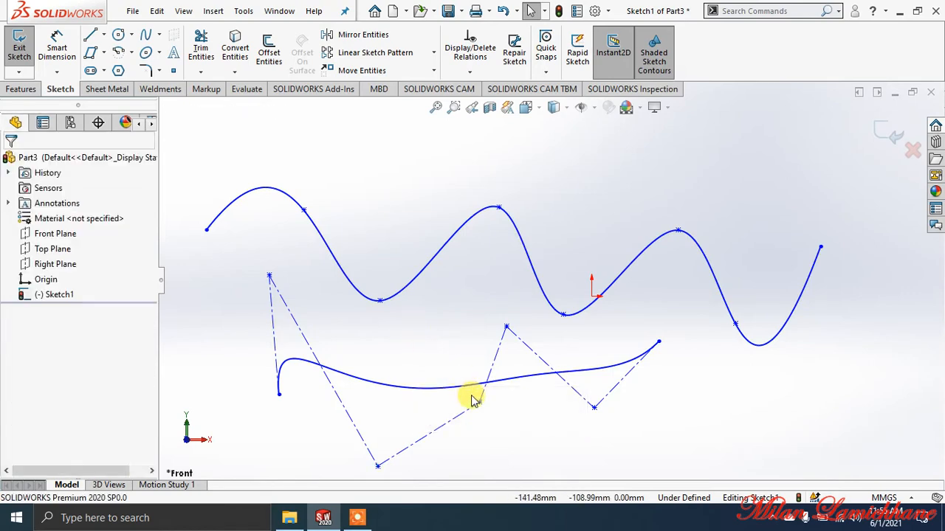
pyautogui.moveTo(479, 398); pyautogui.dragTo(445, 307)
pyautogui.moveTo(507, 326); pyautogui.dragTo(601, 337)
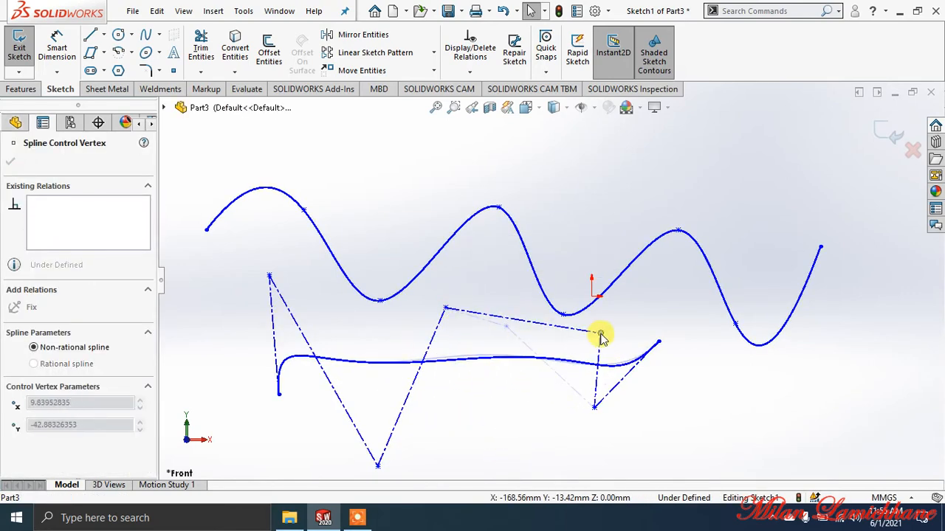
pyautogui.moveTo(433, 373); pyautogui.dragTo(468, 373)
pyautogui.click(527, 421)
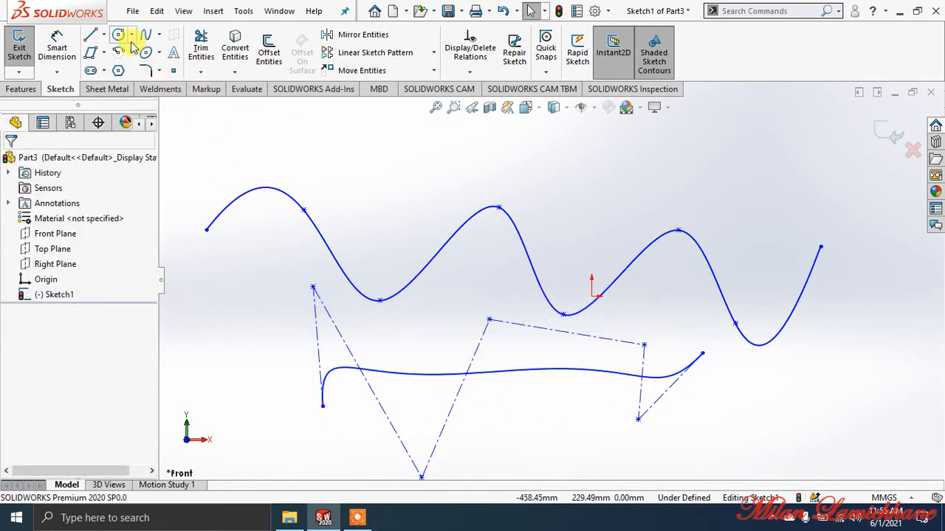
# Step: Examine the Explicit and Parametric equation types of the Equation Driven Curve without creating a curve
pyautogui.click(158, 37)
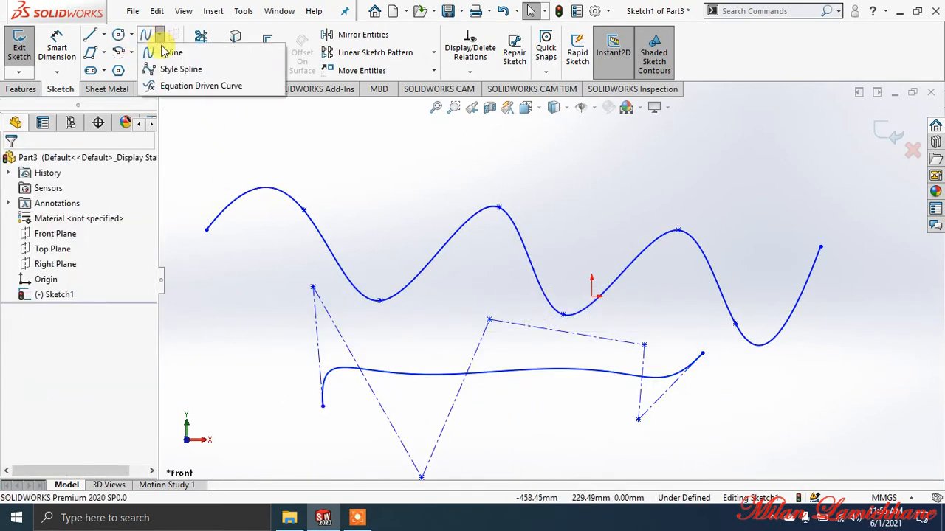
pyautogui.click(177, 87)
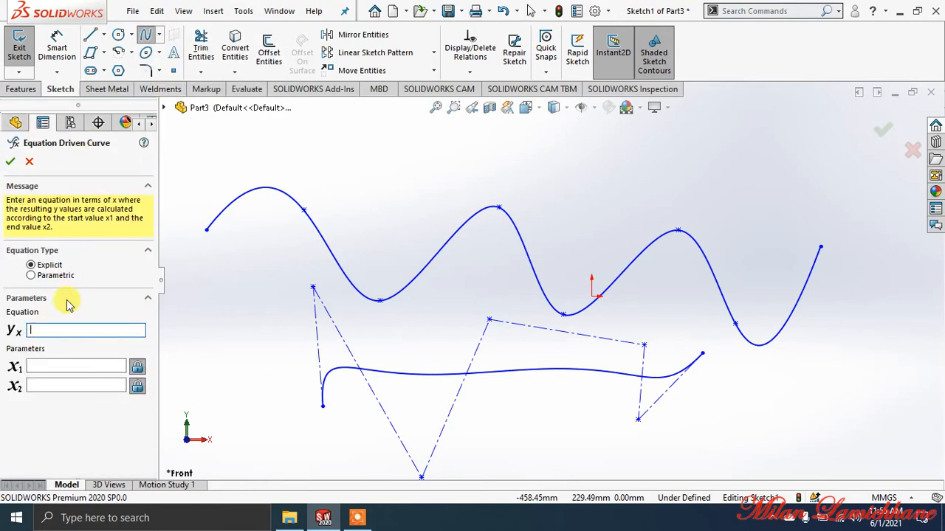
pyautogui.click(32, 275)
pyautogui.click(49, 256)
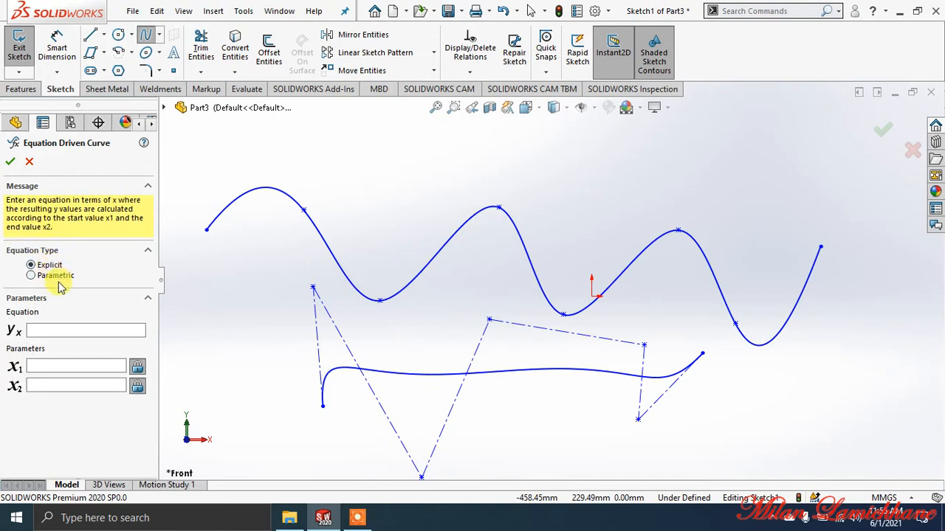
pyautogui.click(32, 329)
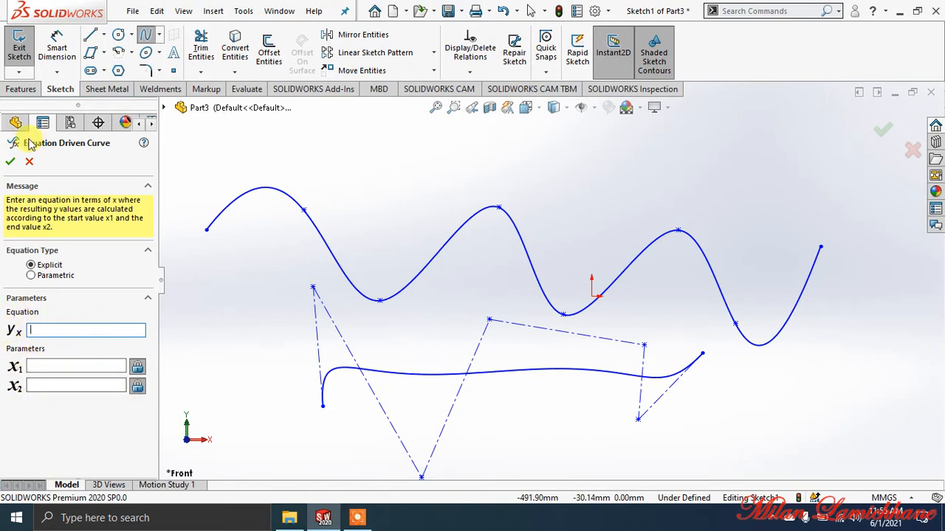
pyautogui.click(29, 161)
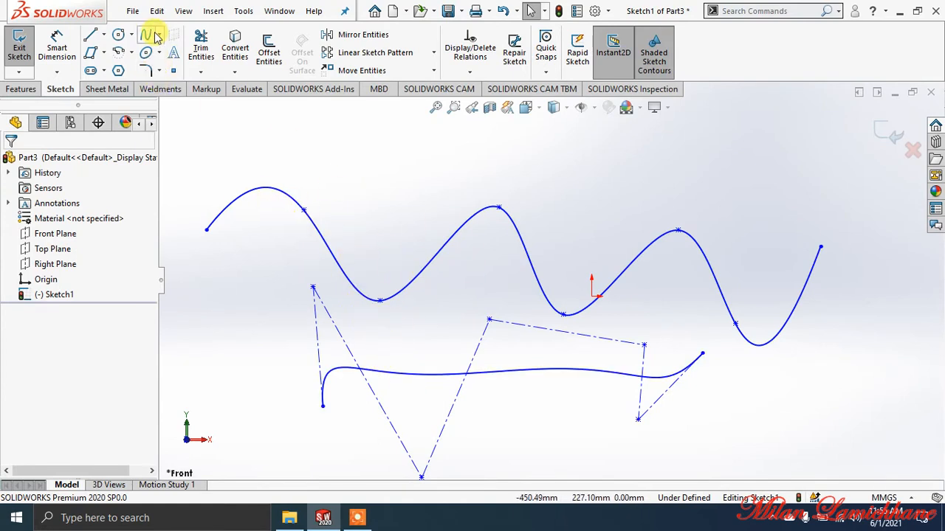
# Step: Delete both the wavy spline and the style spline from the sketch
pyautogui.click(130, 55)
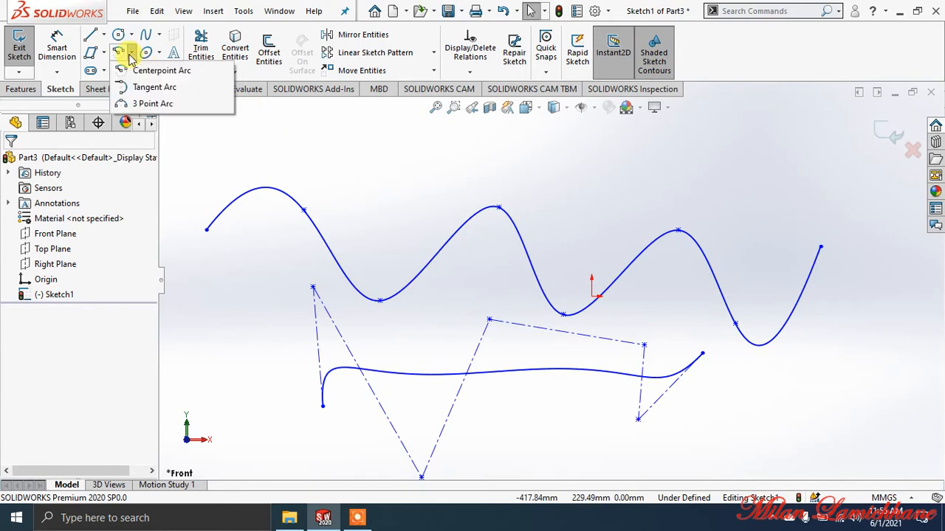
pyautogui.click(155, 70)
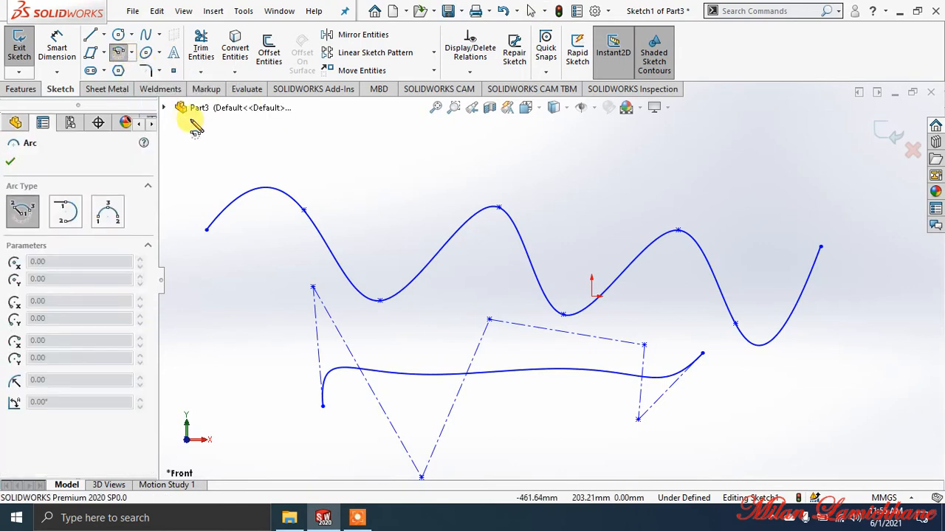
pyautogui.press('Escape')
pyautogui.moveTo(189, 150)
pyautogui.mouseDown()
pyautogui.moveTo(332, 453)
pyautogui.moveTo(909, 483)
pyautogui.mouseUp()
pyautogui.press('Delete')
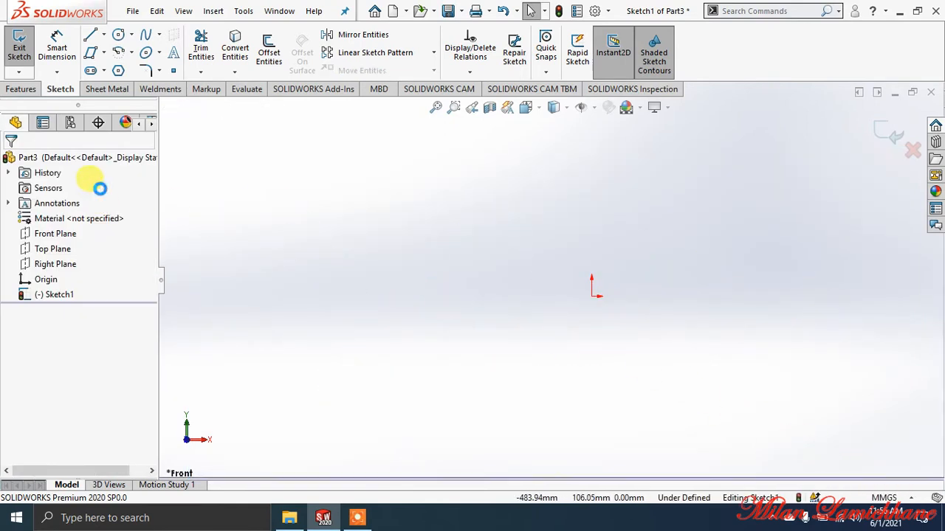
# Step: Sketch a Centerpoint Arc spanning about 253° with its centre at about X -326, Y 80 mm, left of and above the origin
pyautogui.click(116, 54)
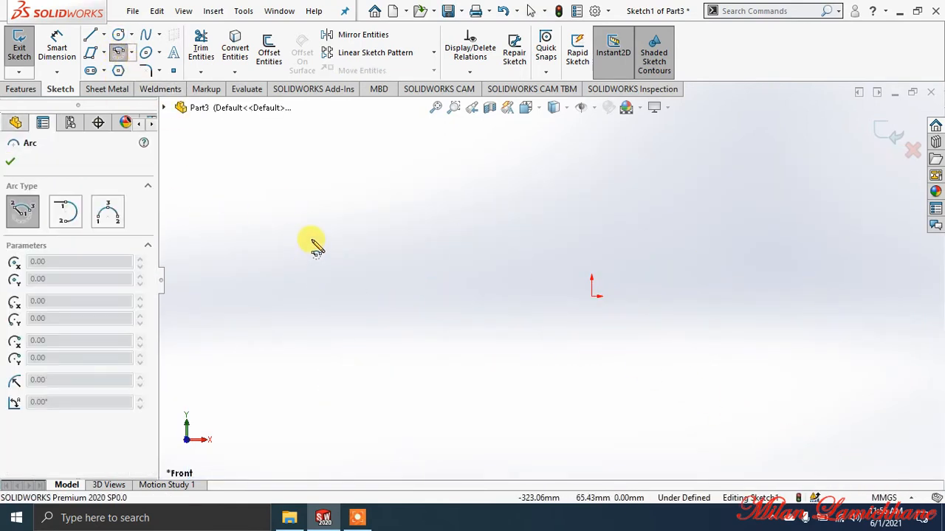
pyautogui.click(308, 227)
pyautogui.click(400, 256)
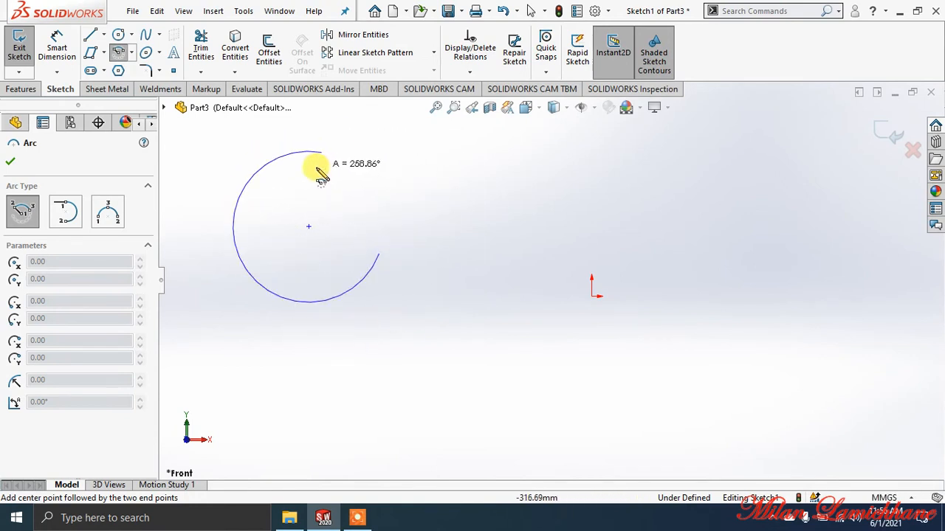
pyautogui.click(325, 182)
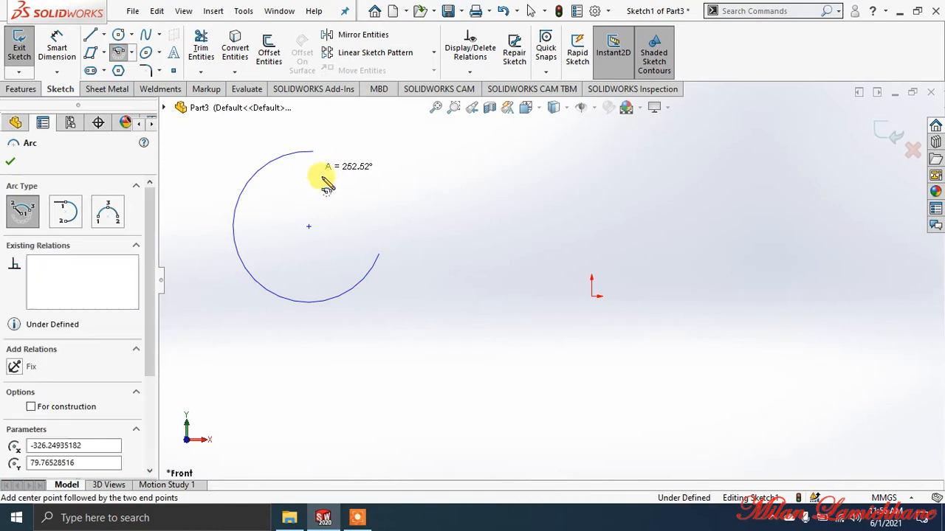
pyautogui.click(10, 161)
# Step: Sketch two chained Tangent Arcs starting at the large arc's lower-right endpoint, the second curling up and back toward the left
pyautogui.click(131, 53)
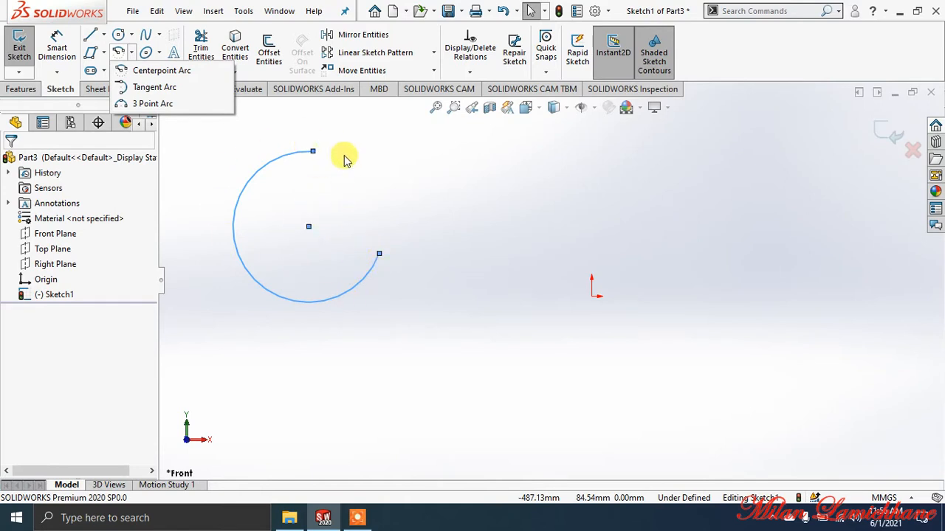
pyautogui.click(145, 87)
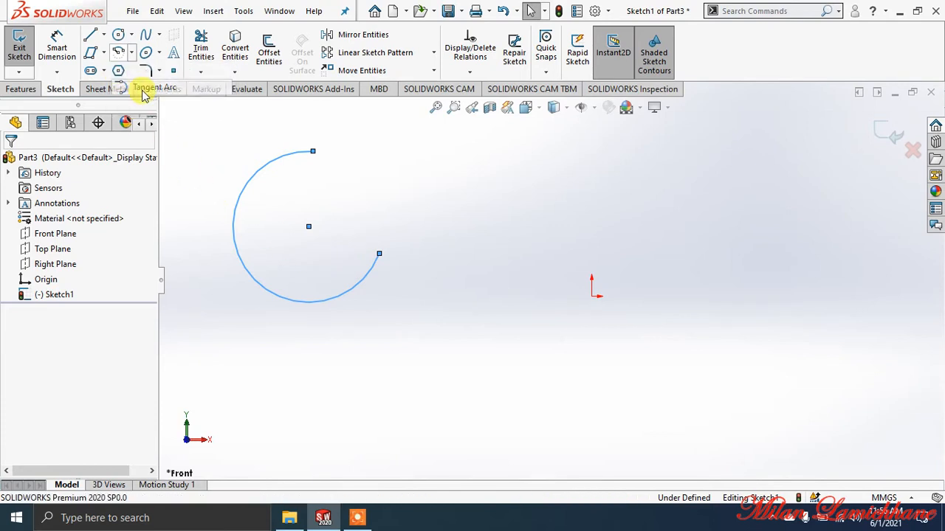
pyautogui.click(461, 190)
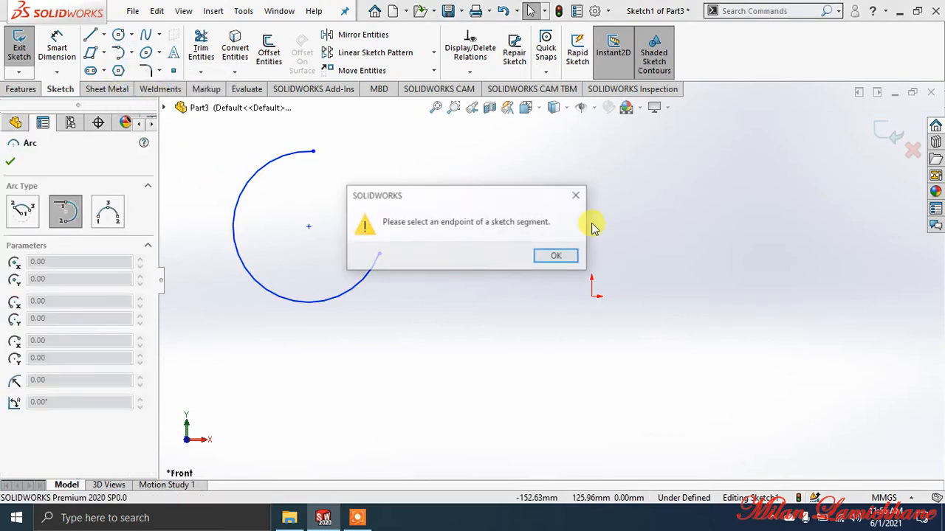
pyautogui.click(558, 258)
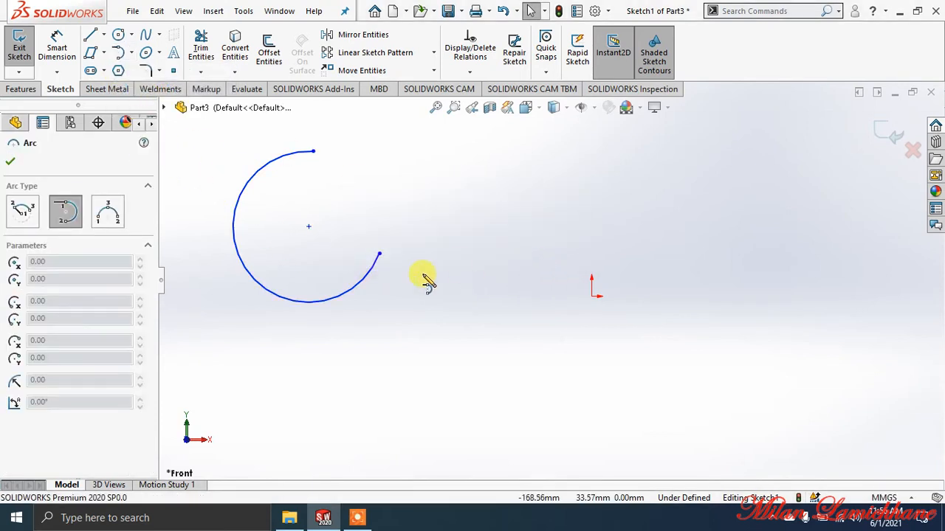
pyautogui.click(249, 279)
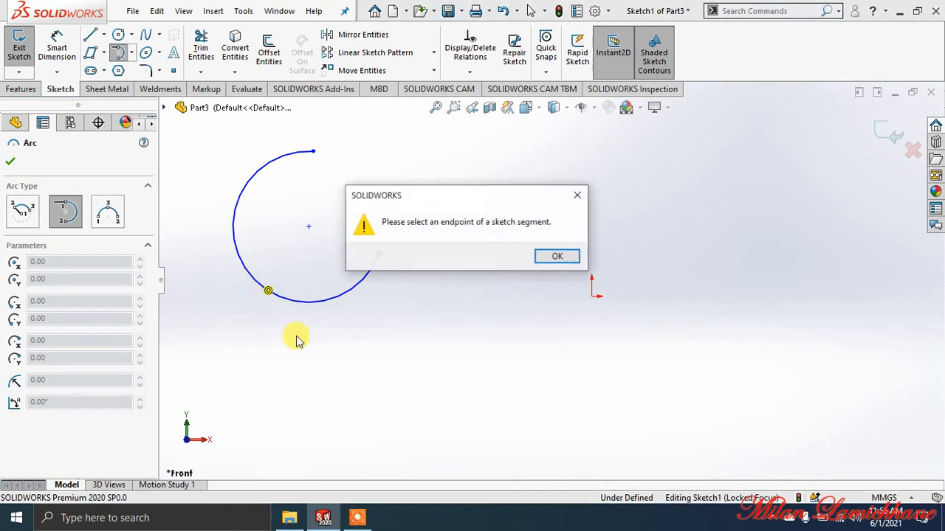
pyautogui.click(557, 258)
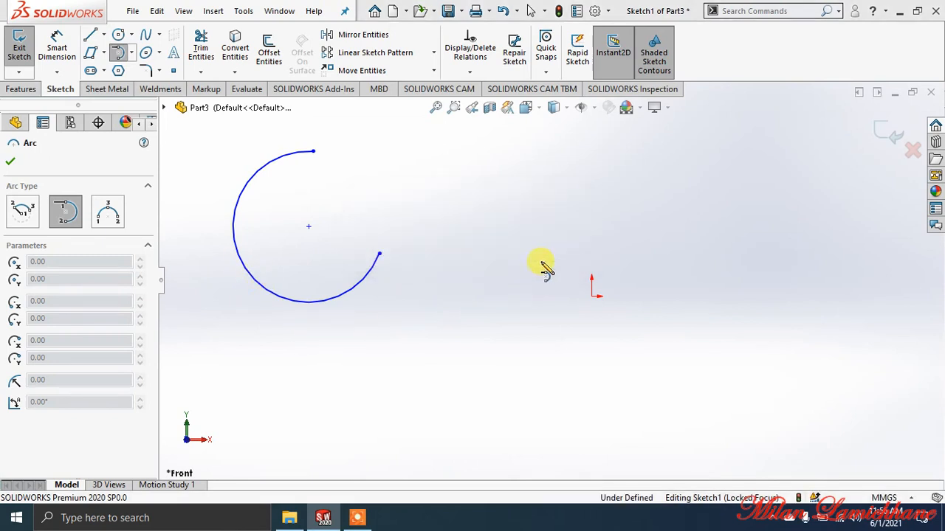
pyautogui.click(378, 254)
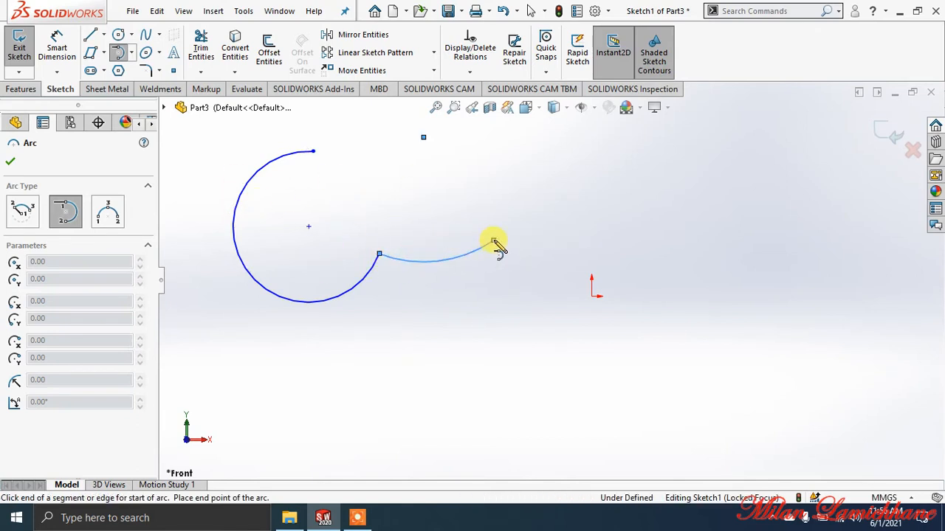
pyautogui.click(417, 189)
pyautogui.press('Escape')
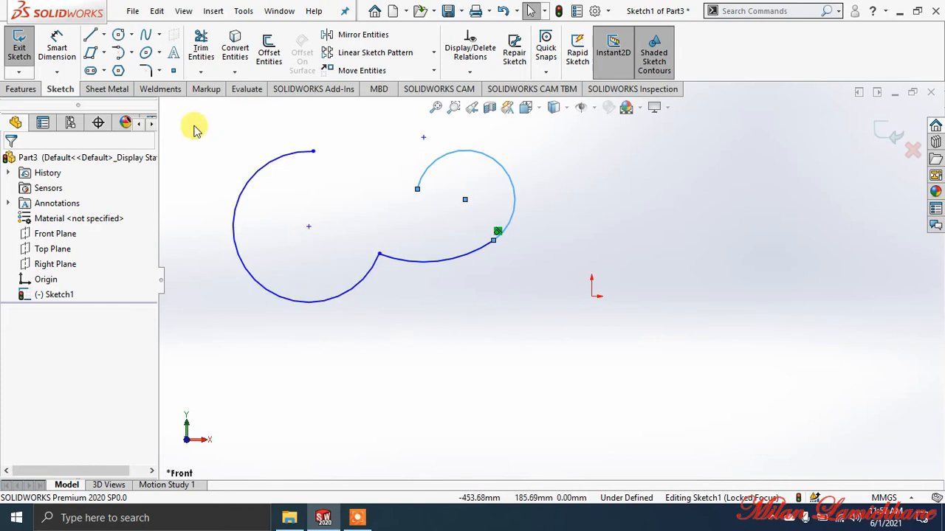
# Step: Sketch a Tangent Arc from the large arc's upper endpoint curling down inside it, and inspect the tangent relation at their shared point
pyautogui.click(131, 52)
pyautogui.click(151, 87)
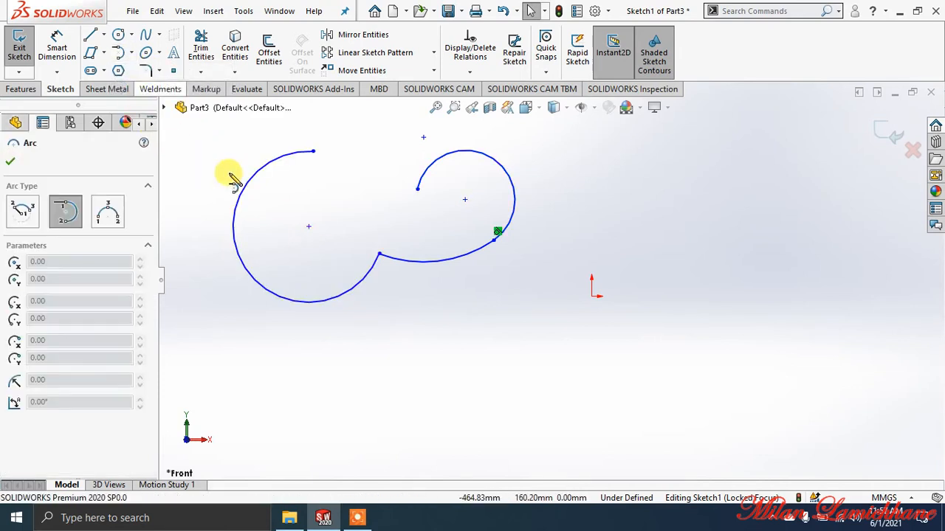
pyautogui.click(312, 152)
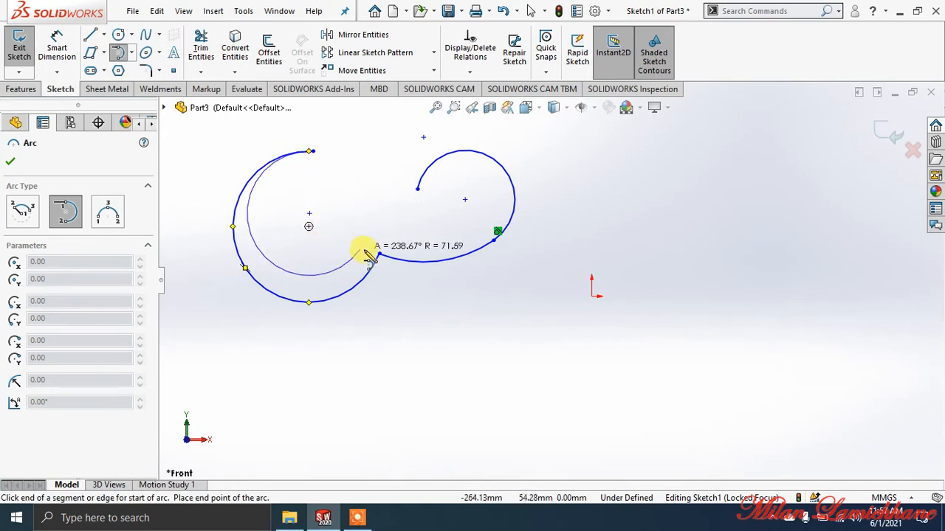
pyautogui.click(341, 183)
pyautogui.press('Escape')
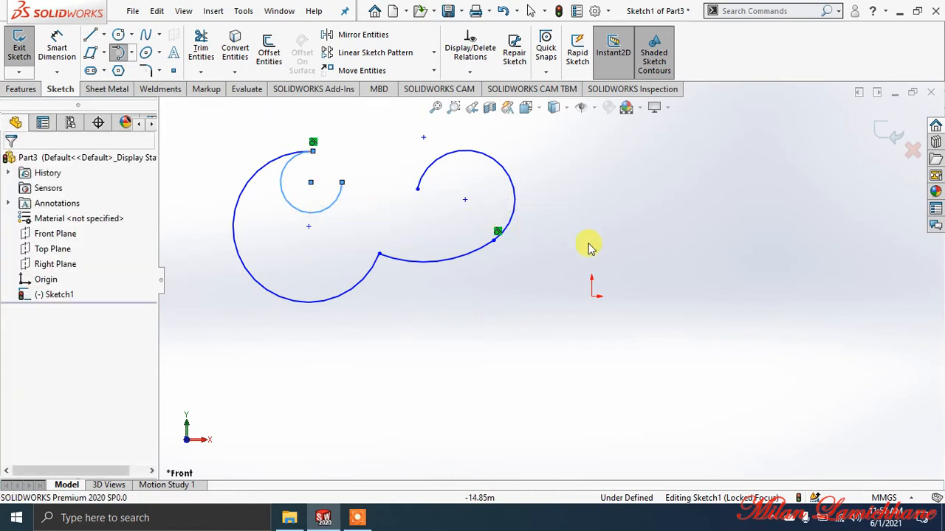
pyautogui.scroll(-2, 305, 142)
pyautogui.scroll(-2, 410, 203)
pyautogui.click(397, 217)
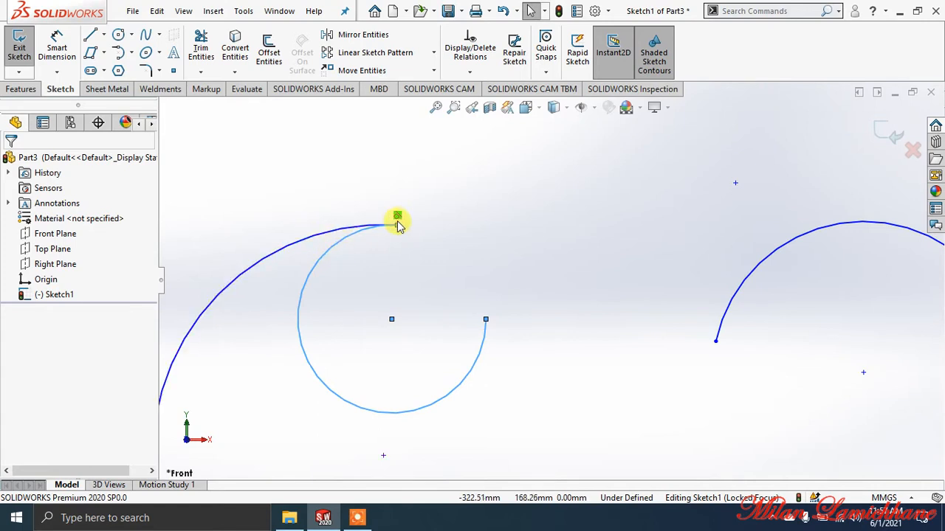
# Step: Sketch a circle of about 64 mm radius above and left of the arcs, centred at about X -591, Y 262 mm
pyautogui.press('f')
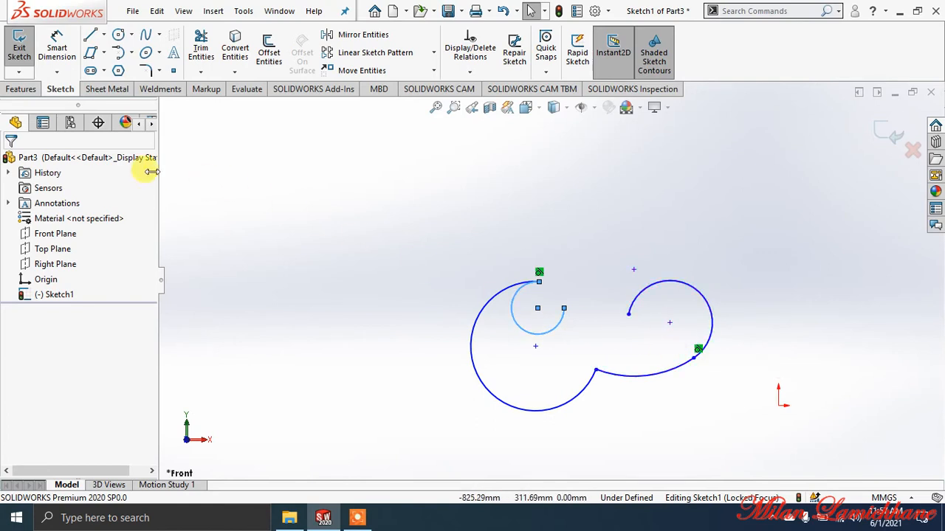
pyautogui.click(118, 35)
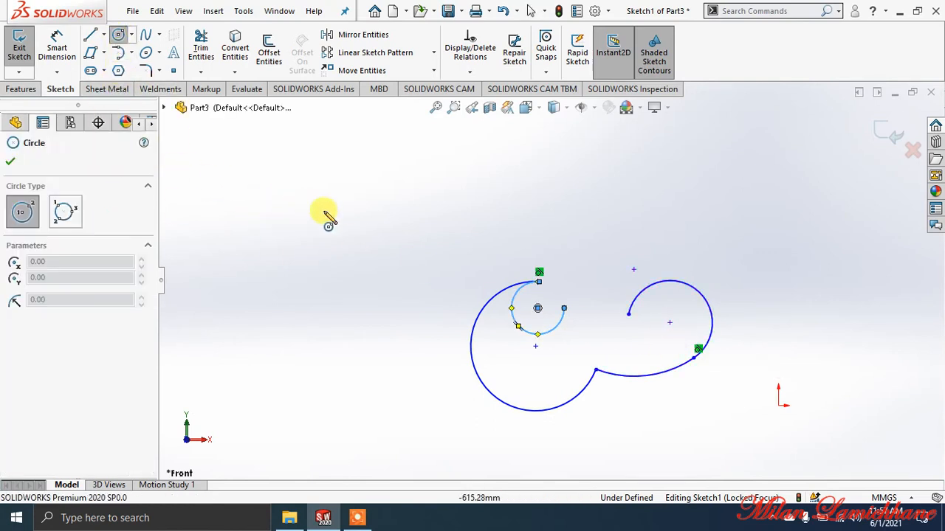
pyautogui.click(338, 210)
pyautogui.click(326, 258)
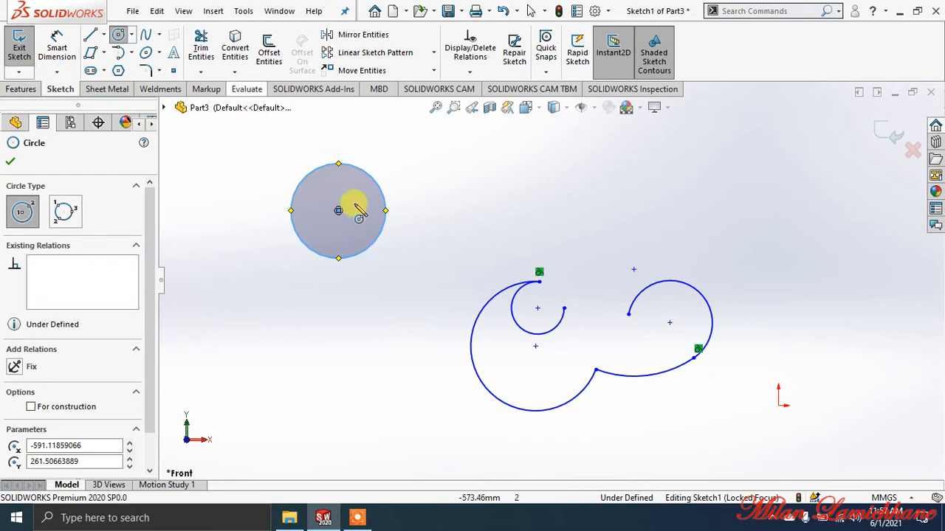
# Step: Sketch a line about 131 mm long rising at about 11° to the right from the circle's top quadrant point
pyautogui.click(90, 34)
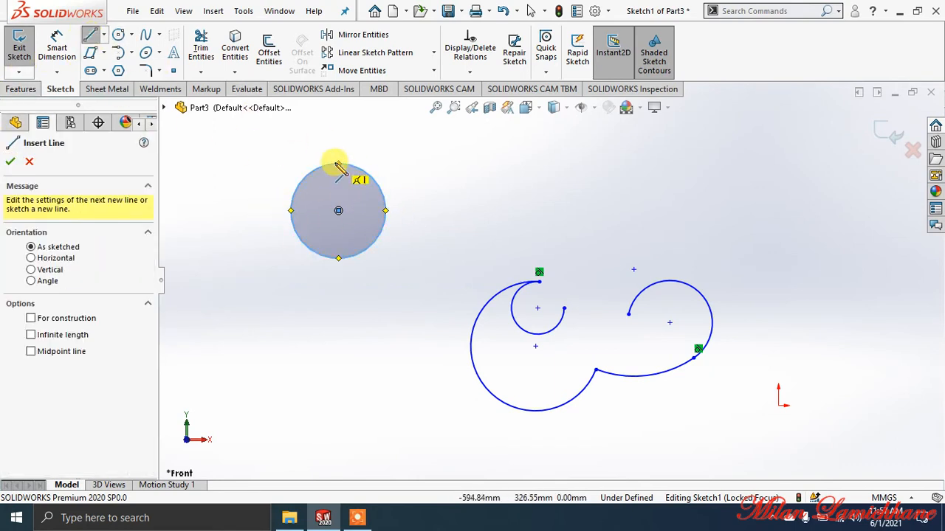
pyautogui.click(338, 164)
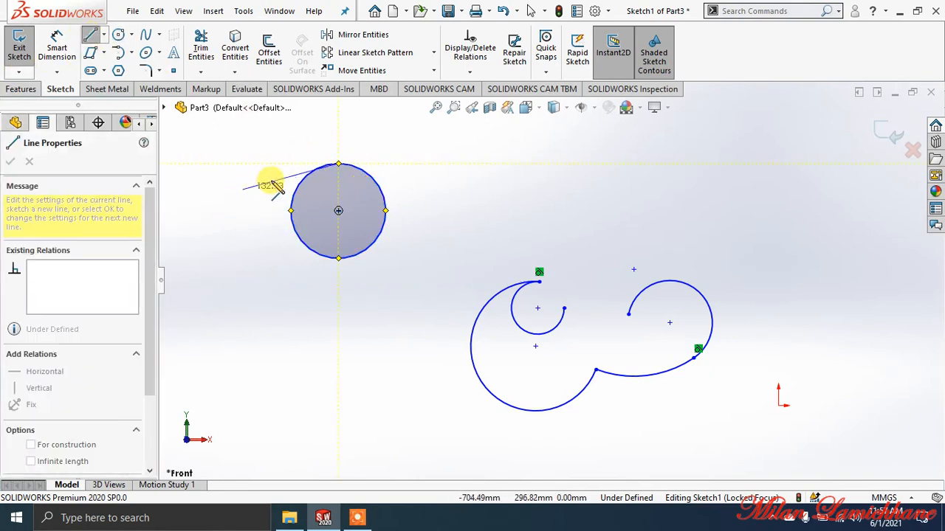
pyautogui.click(433, 146)
pyautogui.press('Escape')
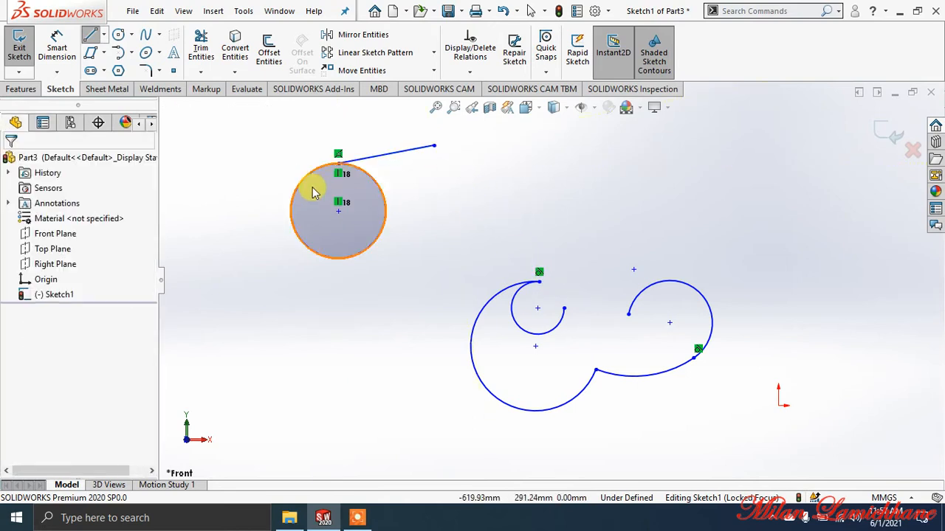
# Step: Try applying both a Vertical and a Horizontal relation to the line at the circle's top, and delete these relations
pyautogui.scroll(-4, 351, 164)
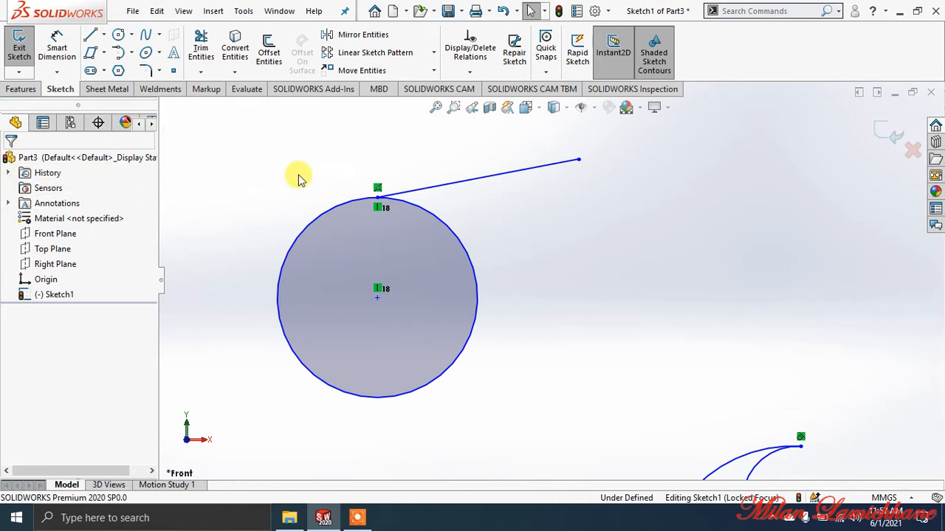
pyautogui.press('z')
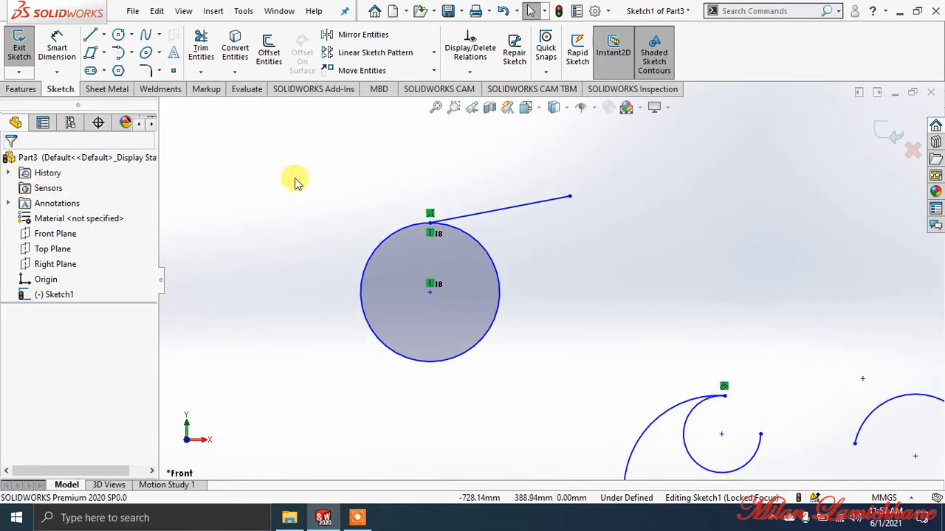
pyautogui.click(490, 248)
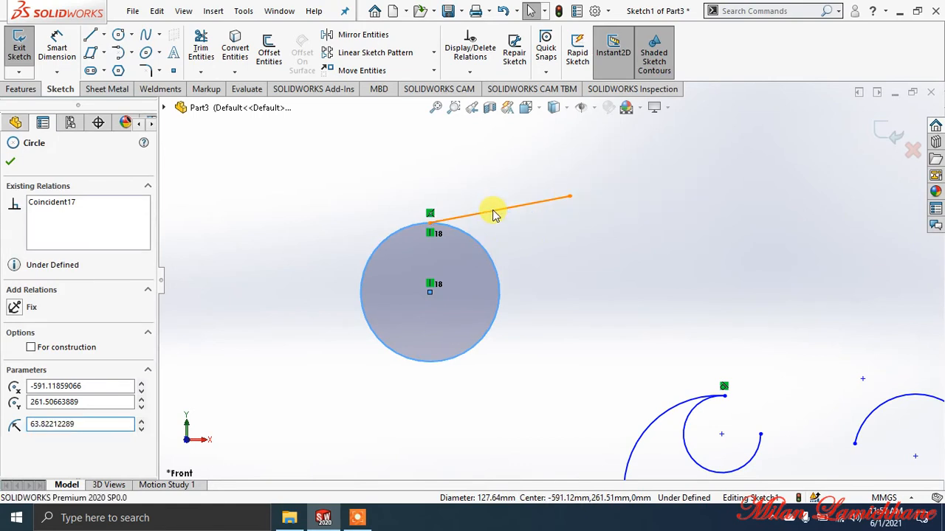
pyautogui.click(491, 211)
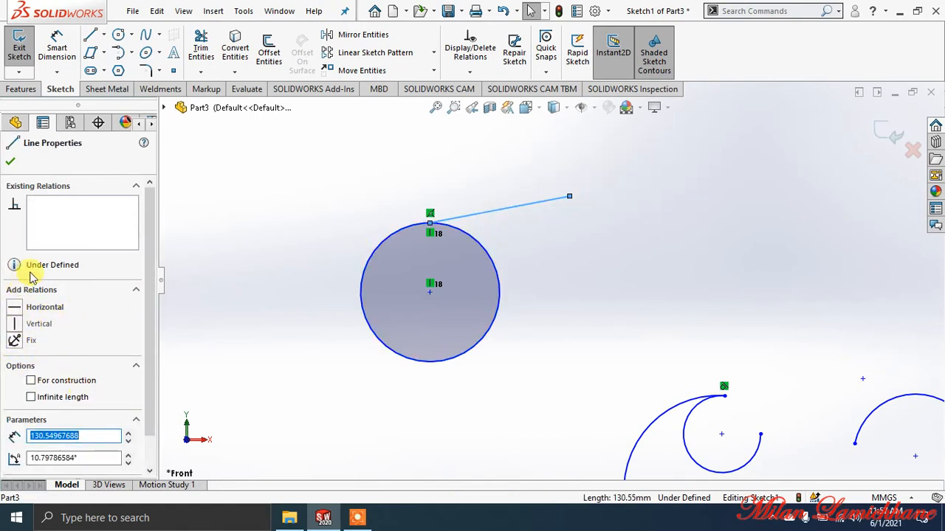
pyautogui.click(63, 227)
pyautogui.click(38, 324)
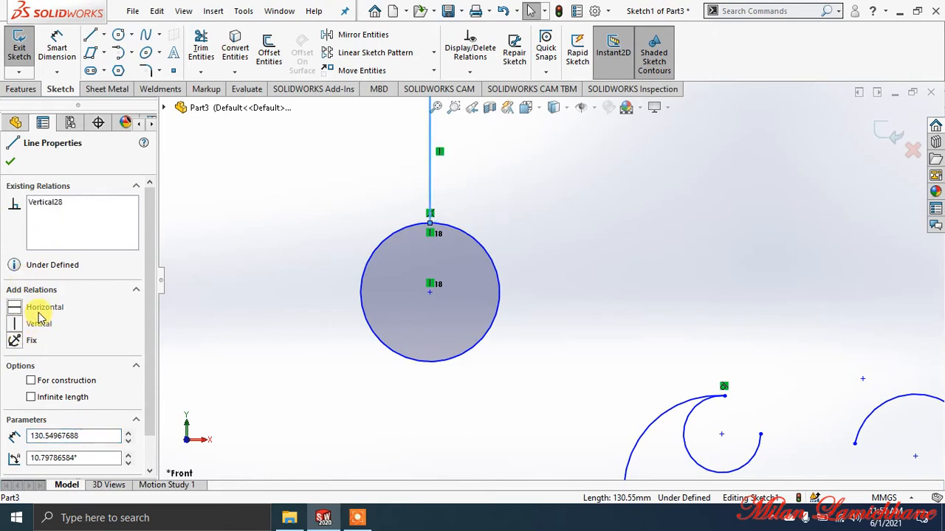
pyautogui.click(40, 311)
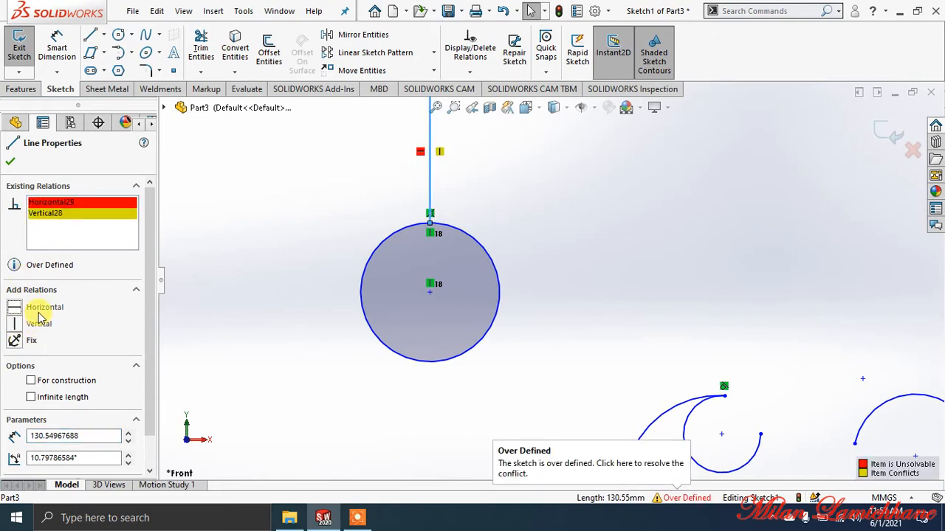
pyautogui.rightClick(62, 213)
pyautogui.click(82, 222)
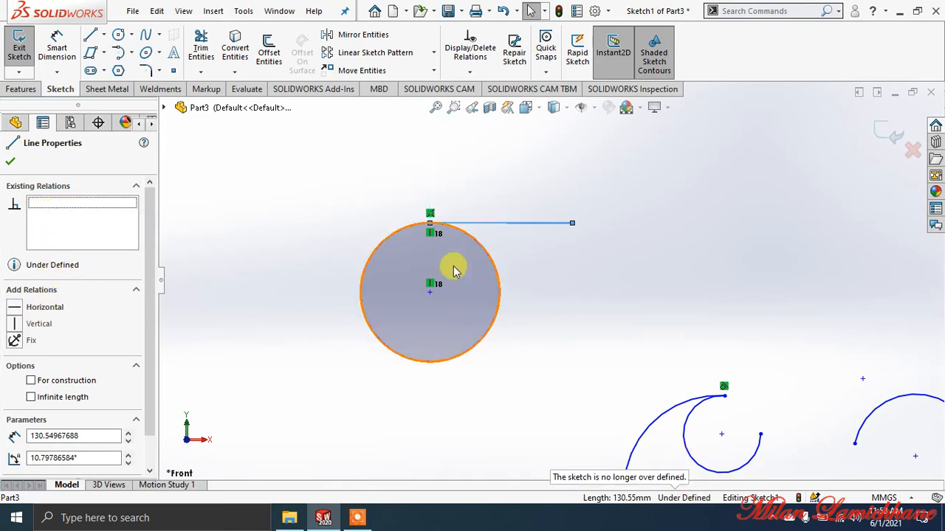
# Step: Apply the Vertical relation to the line again and delete it
pyautogui.click(40, 324)
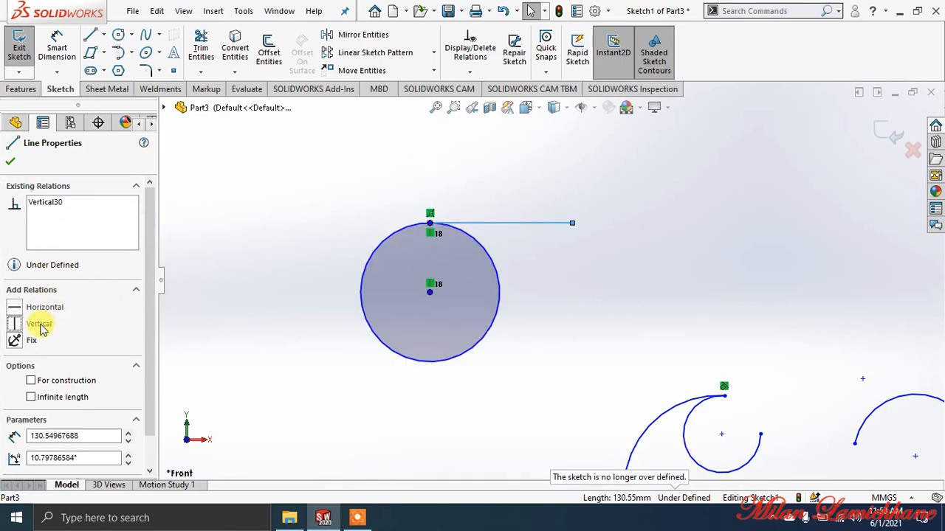
pyautogui.rightClick(60, 211)
pyautogui.click(81, 212)
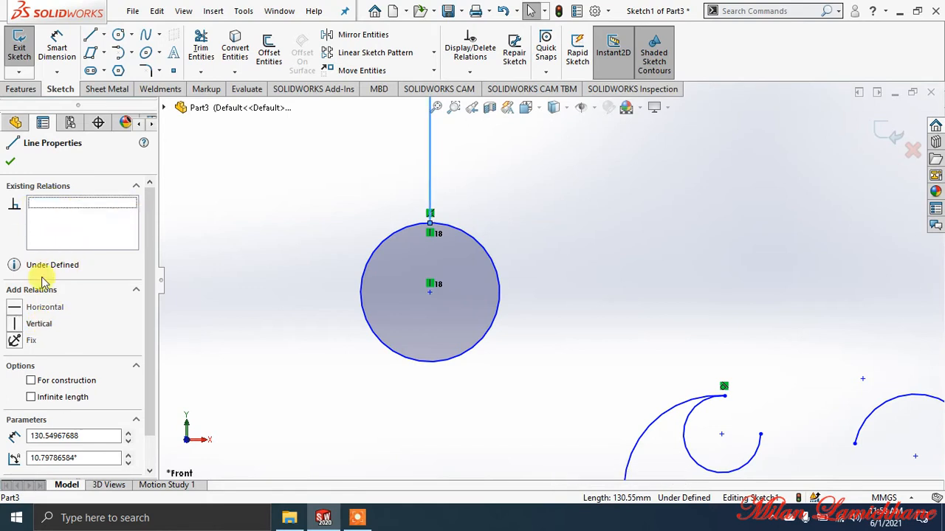
# Step: Level the line with a Horizontal relation, and replace that relation with Fix
pyautogui.click(43, 313)
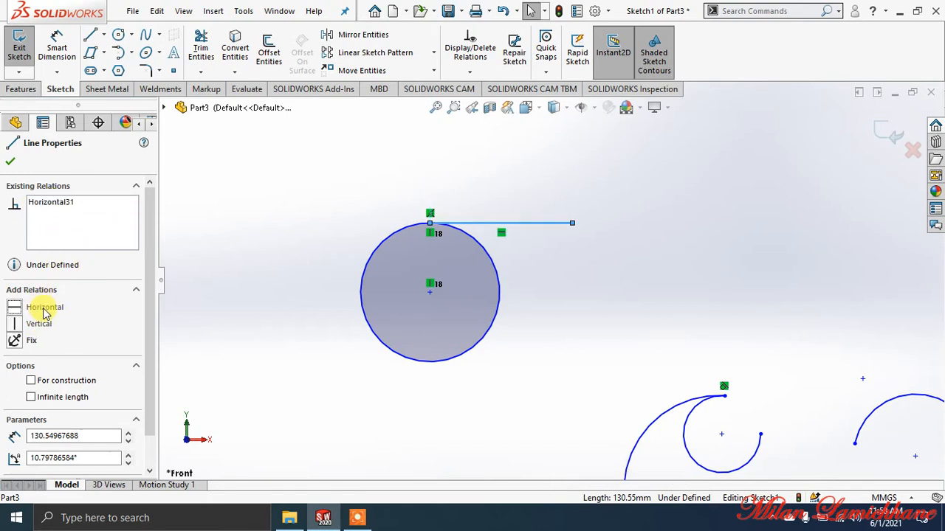
pyautogui.rightClick(55, 204)
pyautogui.click(77, 213)
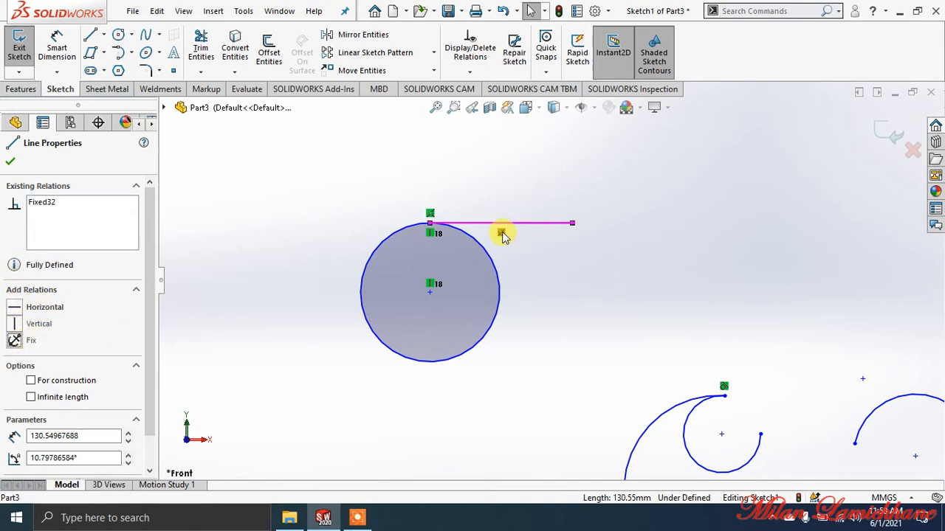
# Step: Convert the fixed line to construction geometry, and turn its infinite length option on and back off
pyautogui.scroll(3, 507, 287)
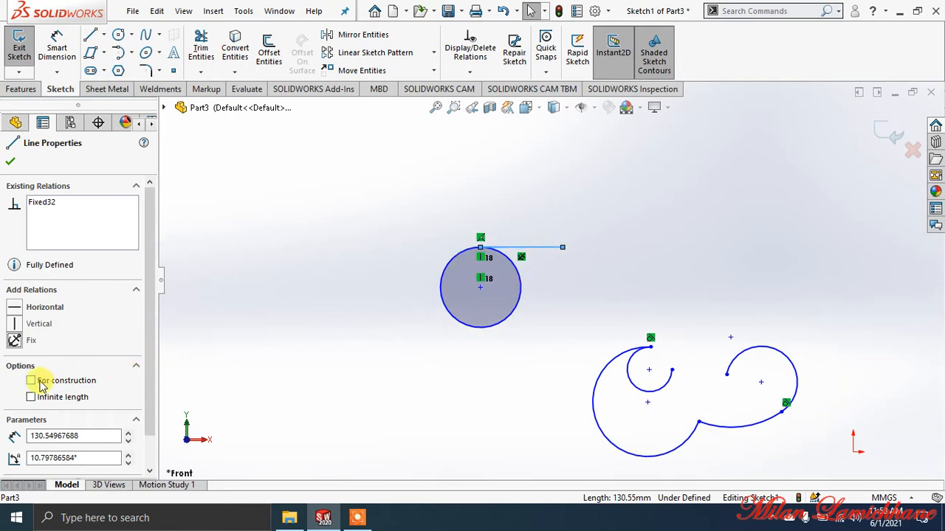
pyautogui.scroll(-3, 594, 264)
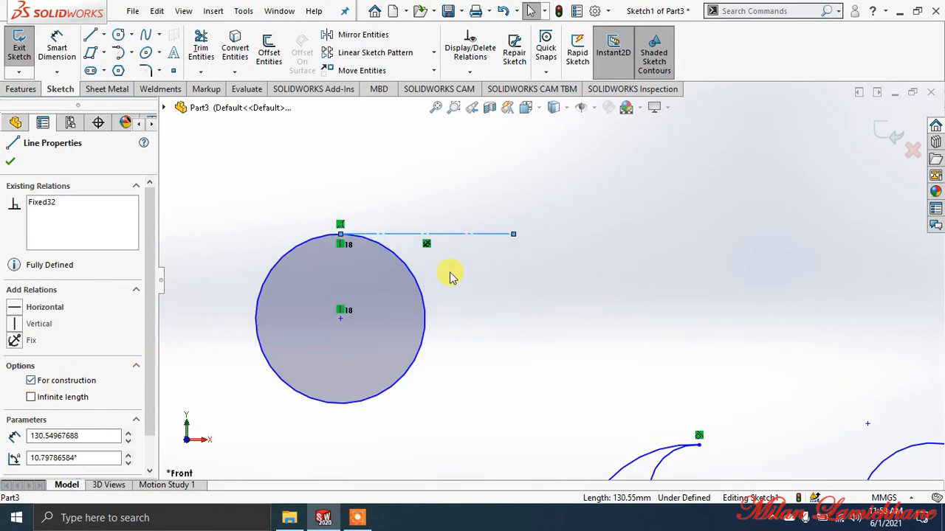
pyautogui.scroll(2, 517, 288)
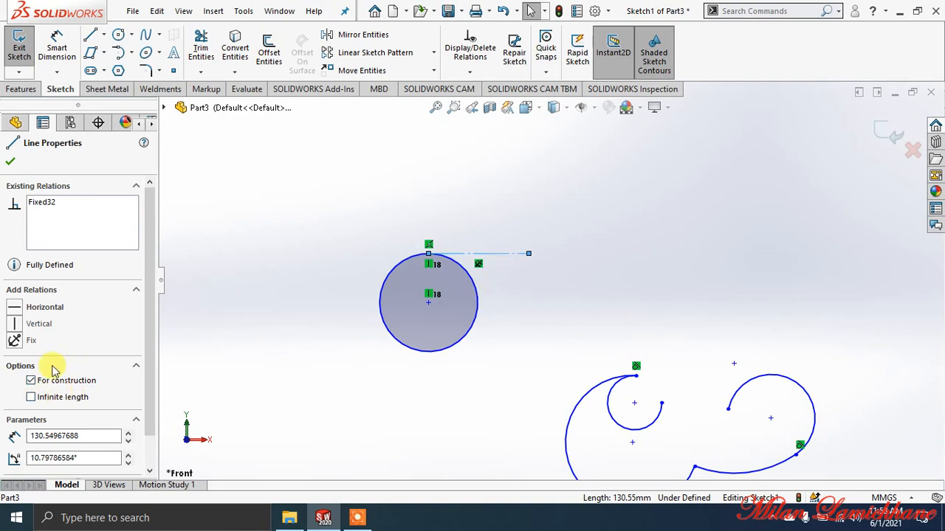
pyautogui.click(31, 398)
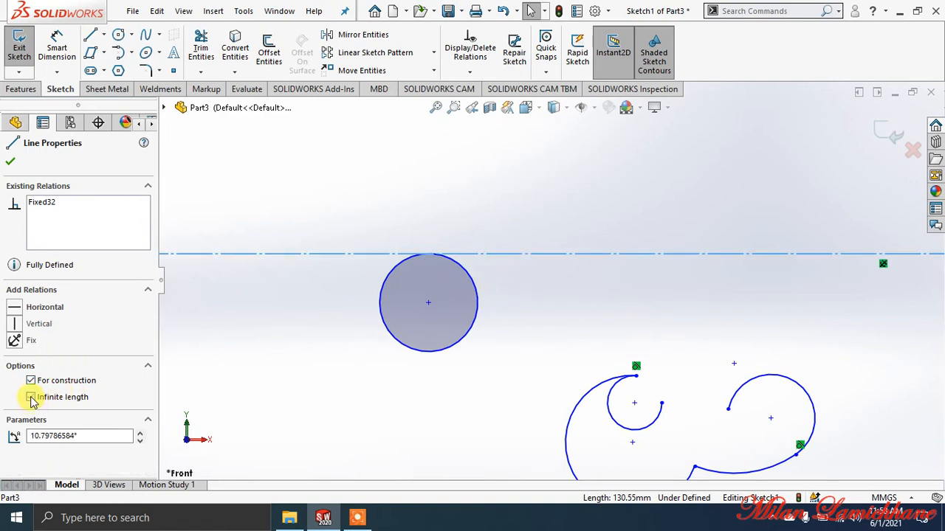
pyautogui.click(30, 397)
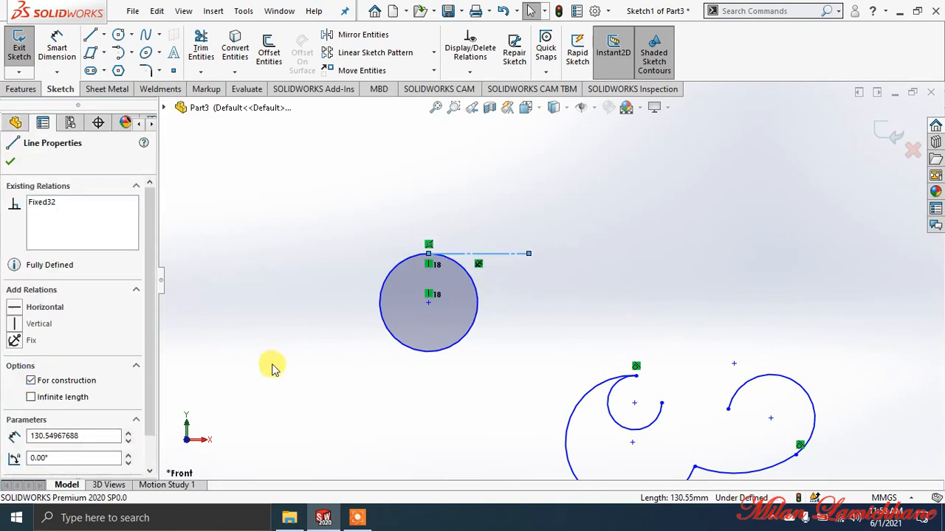
# Step: Sketch a 3 Point Arc in the empty area above and left of the circle, centered at about X -1224, Y 444 mm
pyautogui.scroll(3, 422, 403)
pyautogui.moveTo(359, 226)
pyautogui.mouseDown()
pyautogui.moveTo(439, 438)
pyautogui.moveTo(884, 454)
pyautogui.mouseUp()
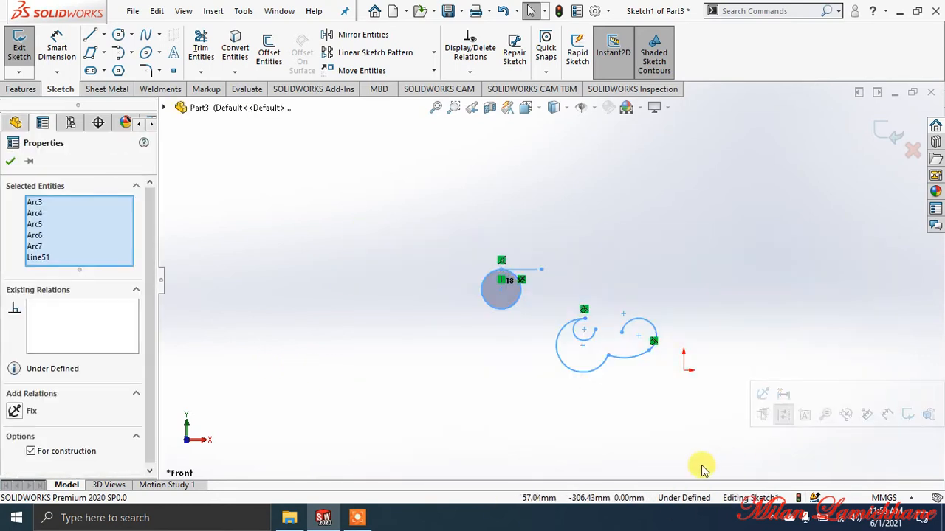
pyautogui.click(132, 53)
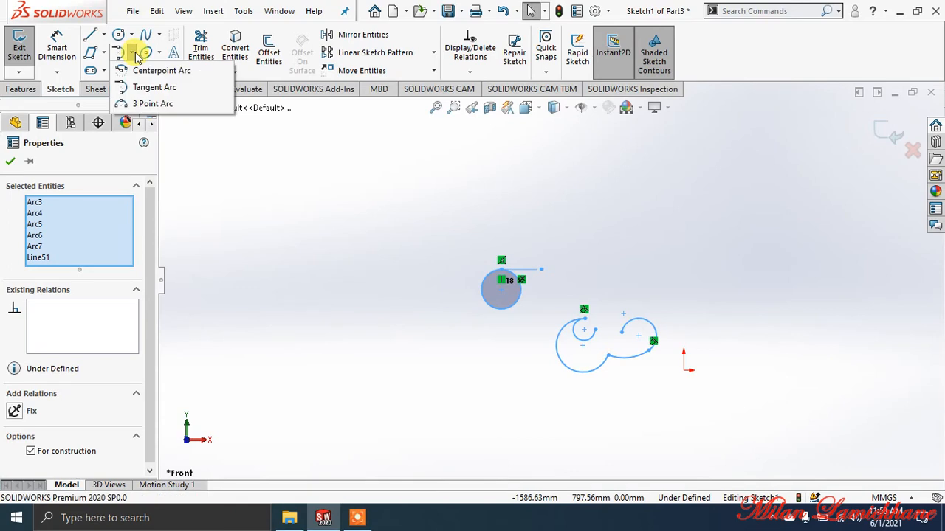
pyautogui.click(151, 104)
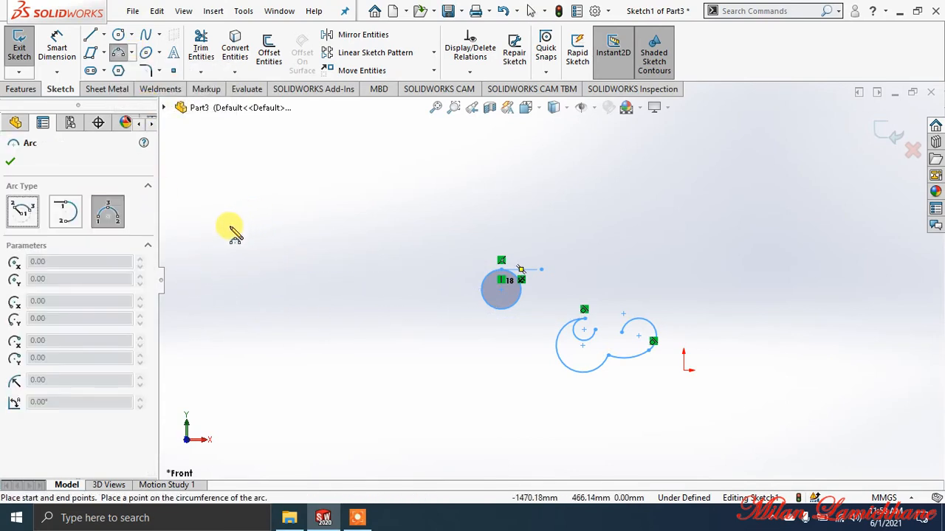
pyautogui.moveTo(230, 226); pyautogui.dragTo(331, 161)
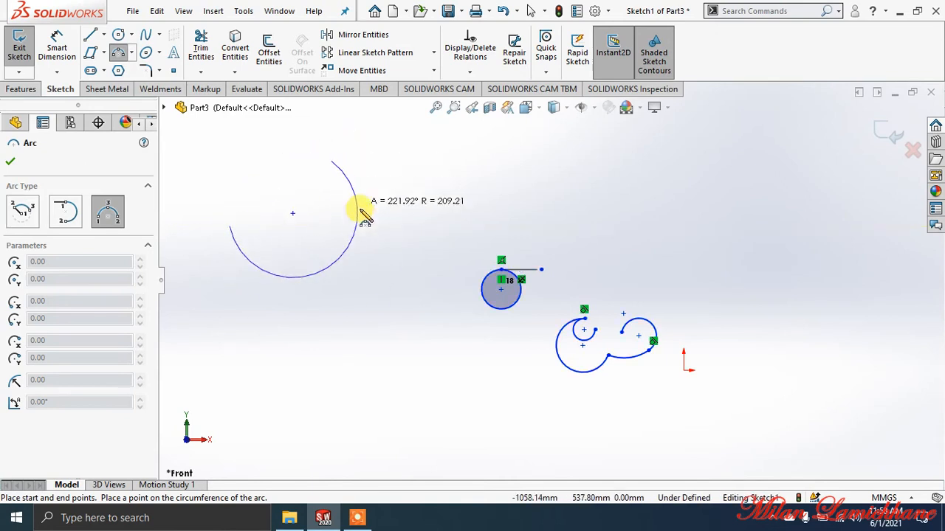
pyautogui.click(265, 168)
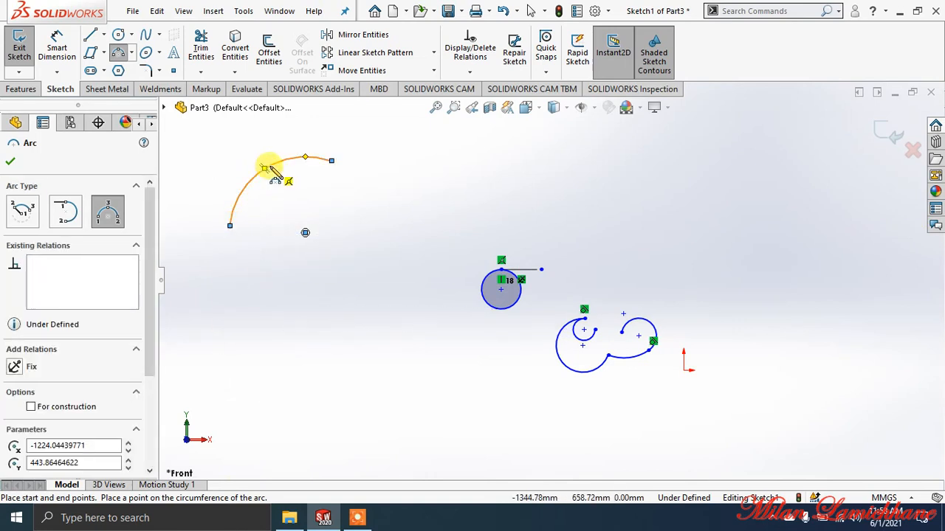
pyautogui.click(10, 161)
# Step: Sketch a second 3 Point Arc below the first one, bulging upward, and exit the tool
pyautogui.click(118, 53)
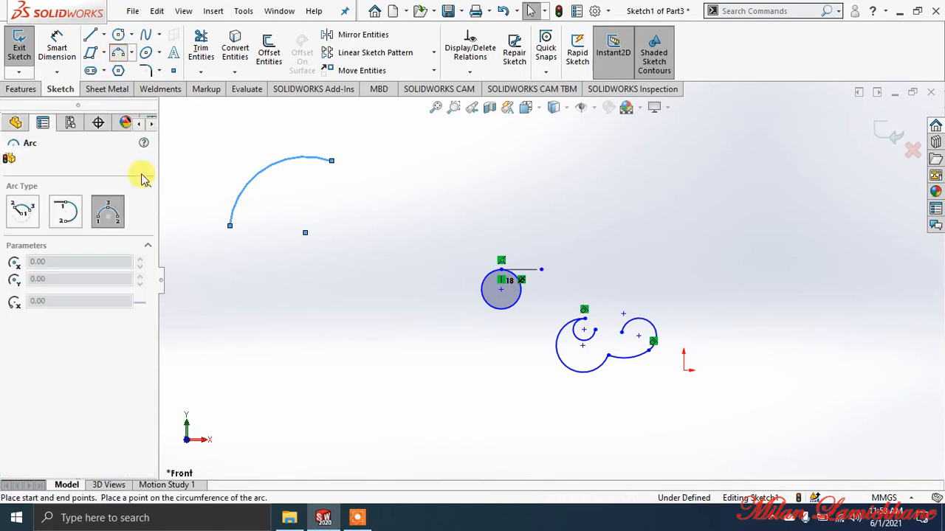
pyautogui.click(222, 363)
pyautogui.click(369, 376)
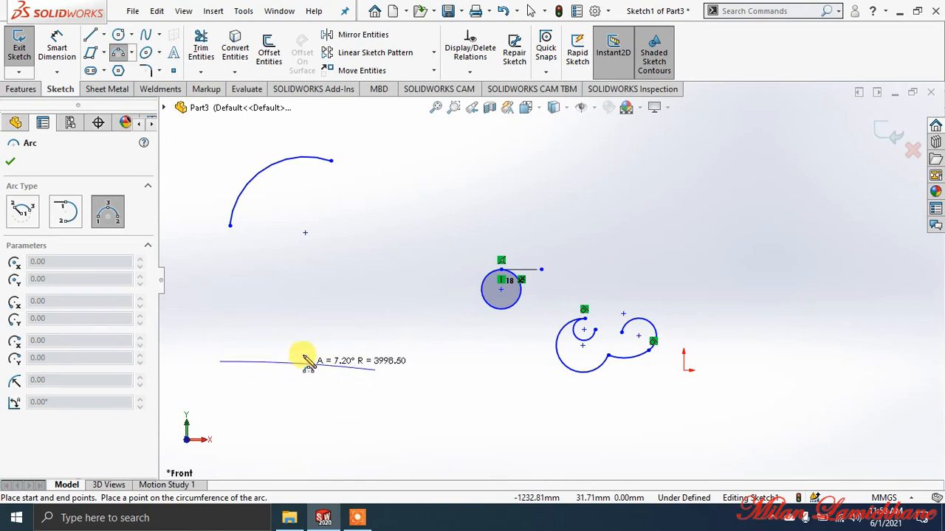
pyautogui.click(299, 312)
pyautogui.press('Escape')
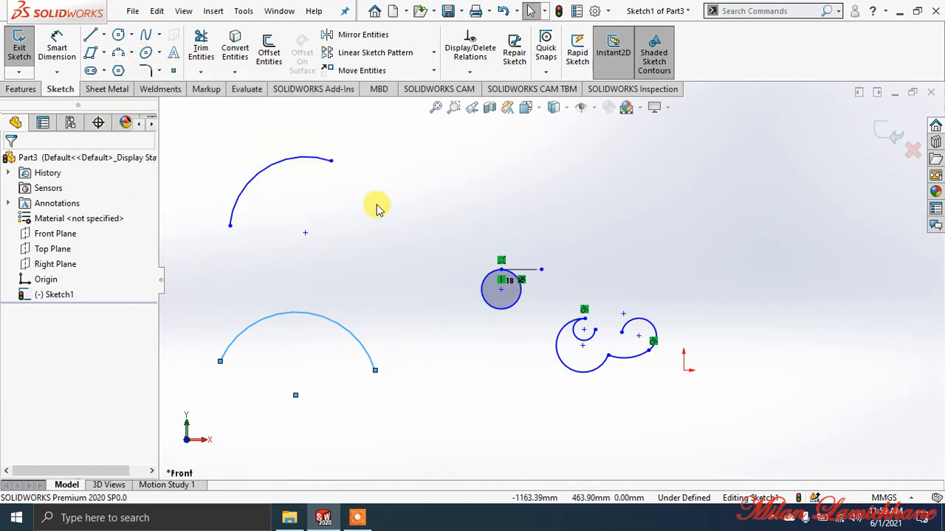
# Step: Delete all sketch entities and sketch a tilted ellipse with radii of about 216 mm and 106 mm
pyautogui.moveTo(747, 183)
pyautogui.mouseDown()
pyautogui.moveTo(302, 384)
pyautogui.moveTo(186, 424)
pyautogui.mouseUp()
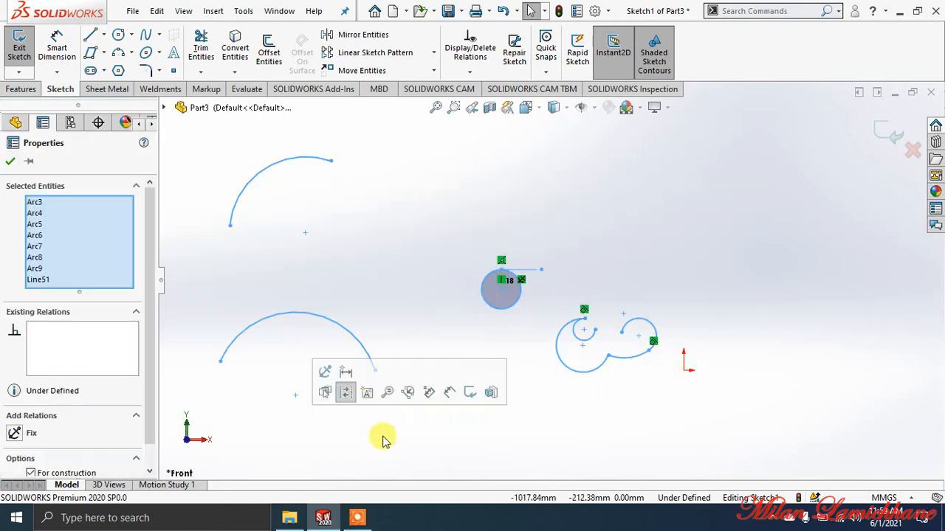
pyautogui.press('Delete')
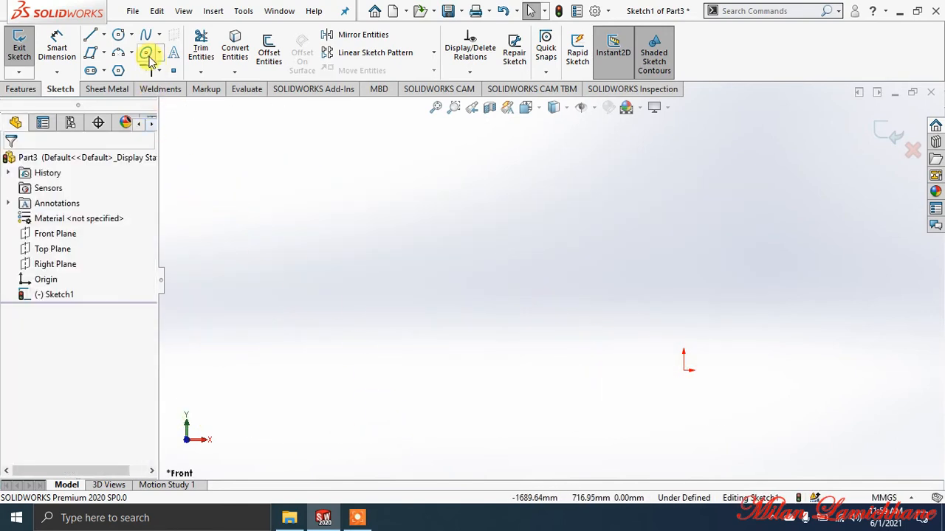
pyautogui.click(147, 53)
pyautogui.click(384, 194)
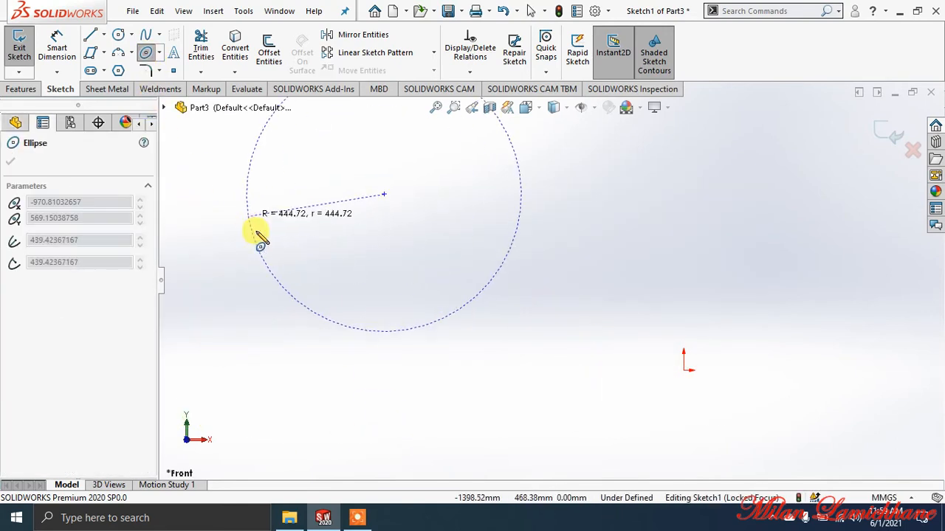
pyautogui.click(333, 240)
pyautogui.click(290, 325)
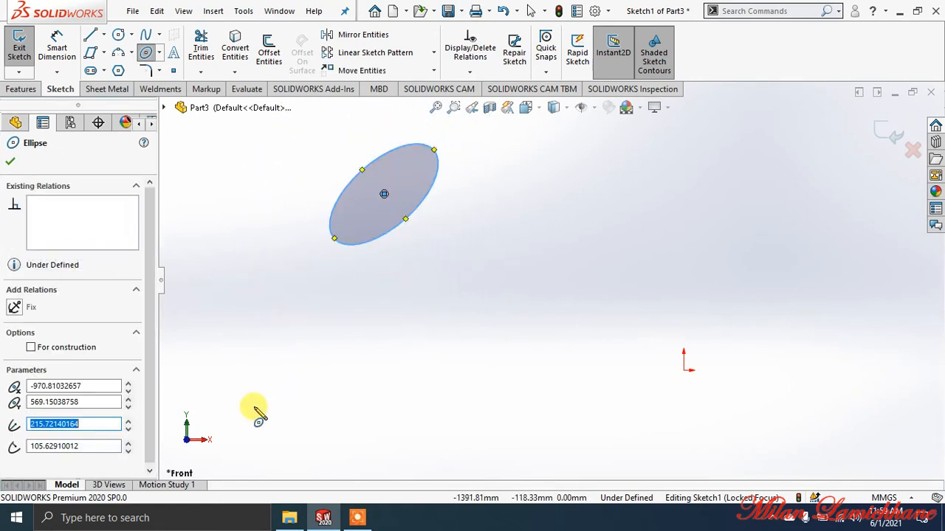
pyautogui.click(158, 53)
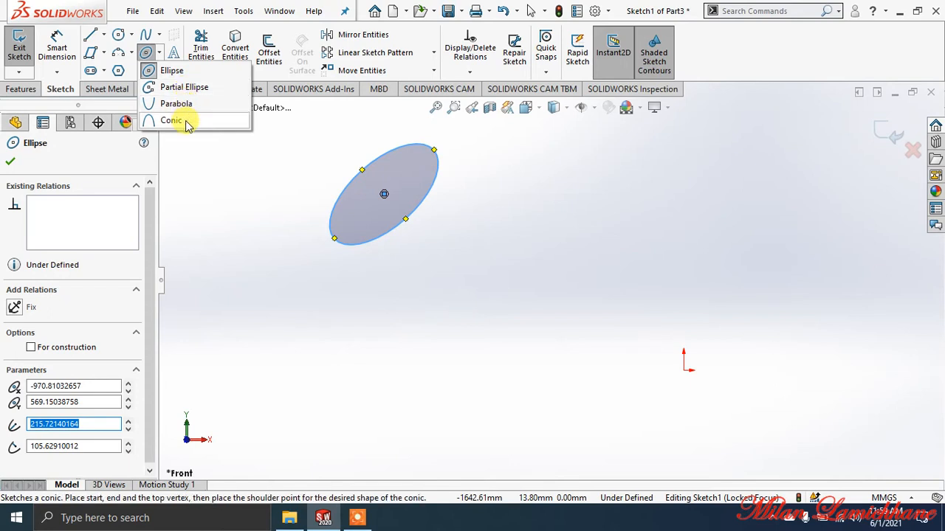
pyautogui.click(251, 200)
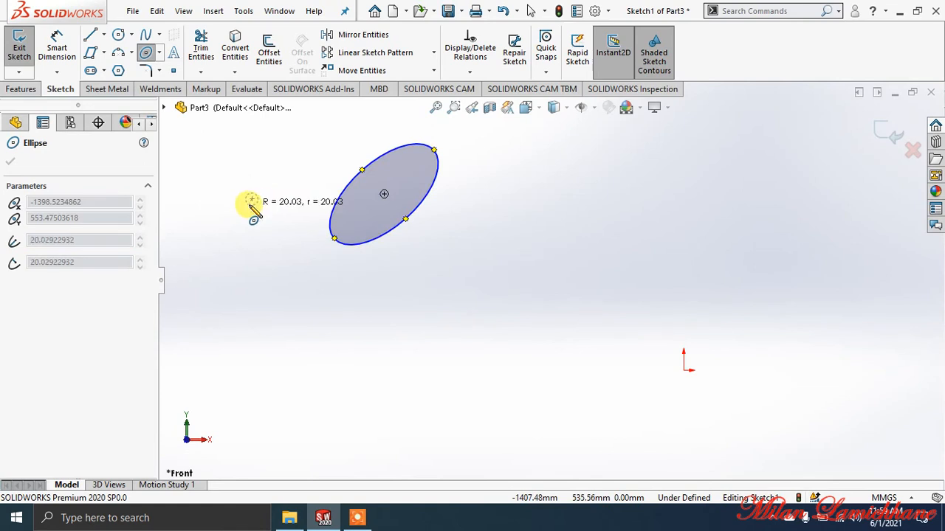
pyautogui.press('Escape')
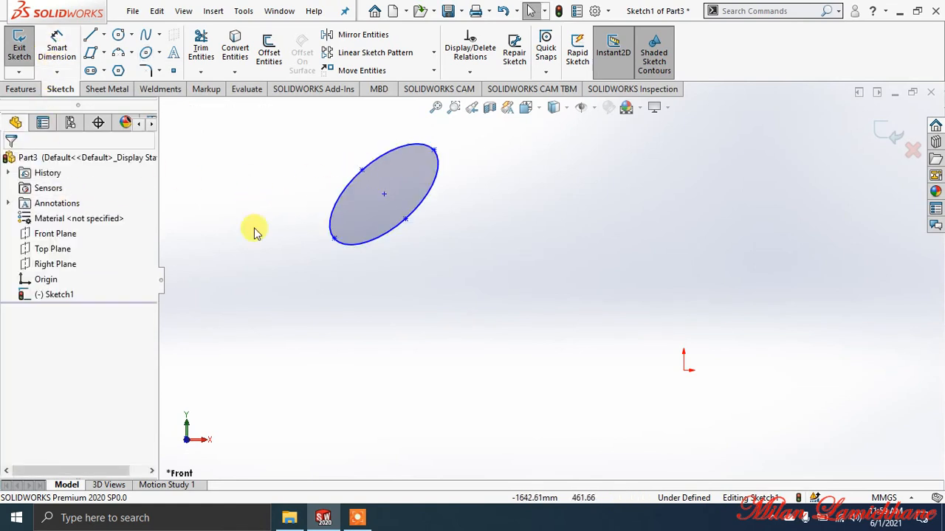
# Step: Draw a line from the ellipse's center to the upper end of its major axis
pyautogui.click(361, 243)
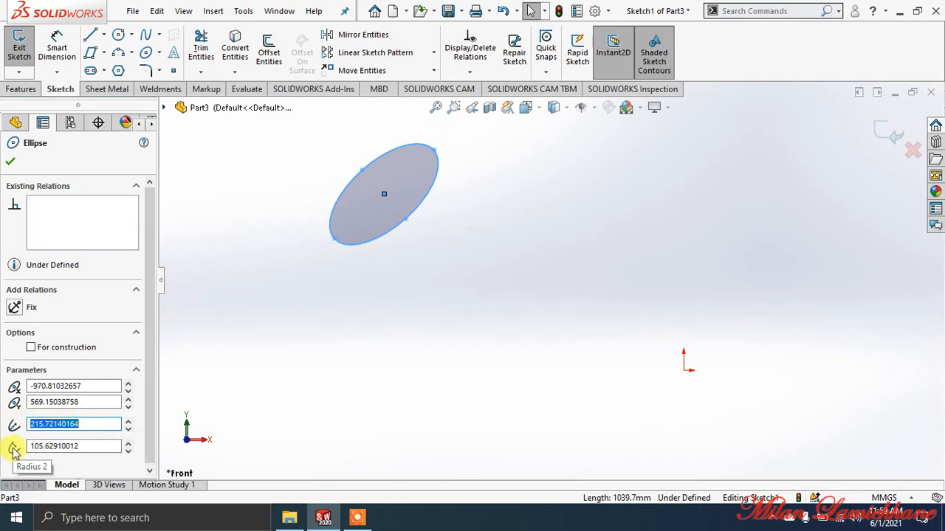
pyautogui.click(90, 35)
pyautogui.click(384, 194)
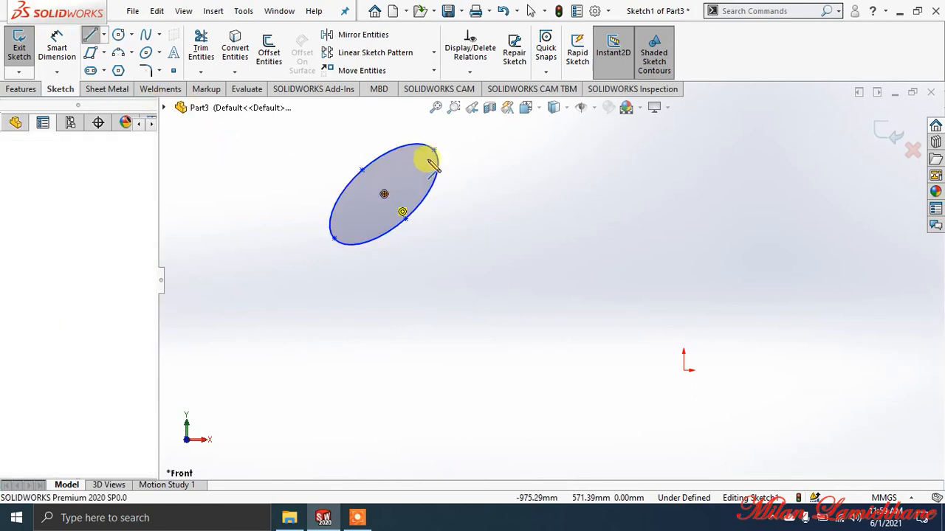
pyautogui.click(434, 150)
pyautogui.press('Escape')
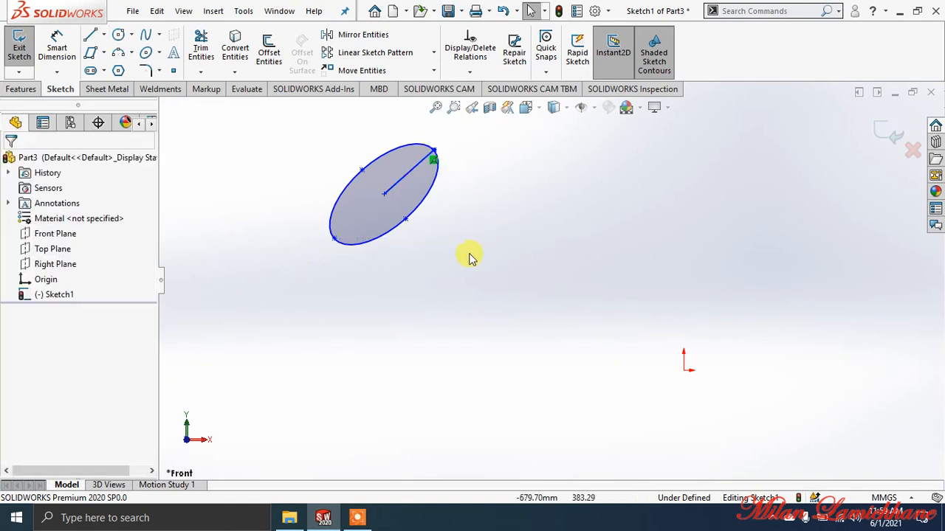
# Step: Draw a line from the ellipse's center to the lower end of its minor axis
pyautogui.click(90, 34)
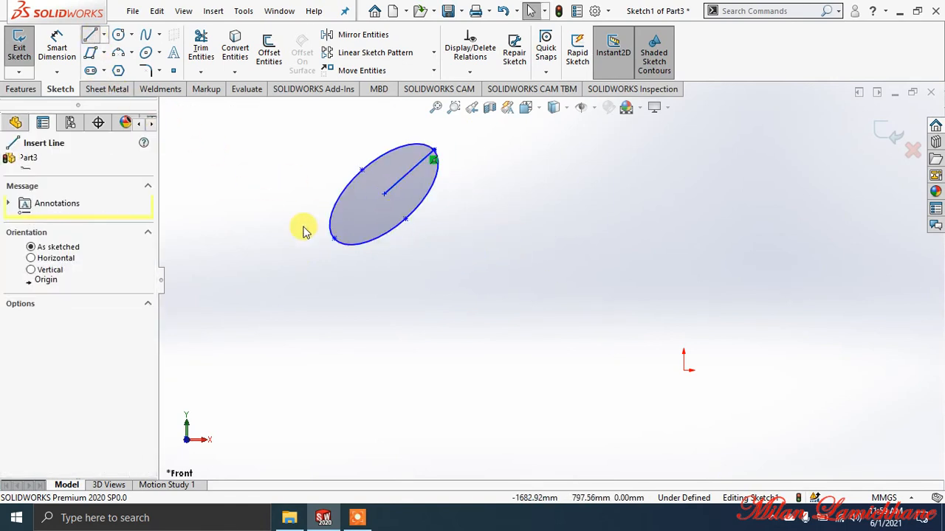
pyautogui.click(384, 194)
pyautogui.click(405, 219)
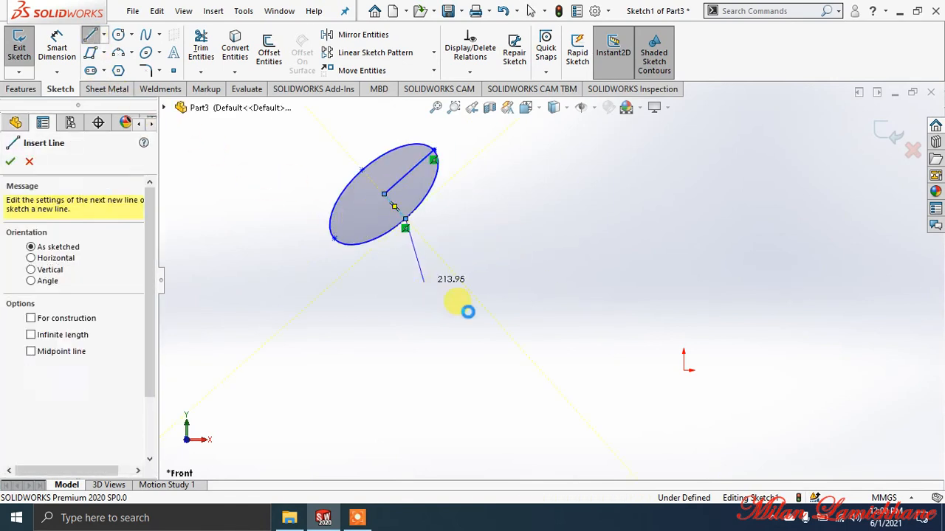
pyautogui.press('Escape')
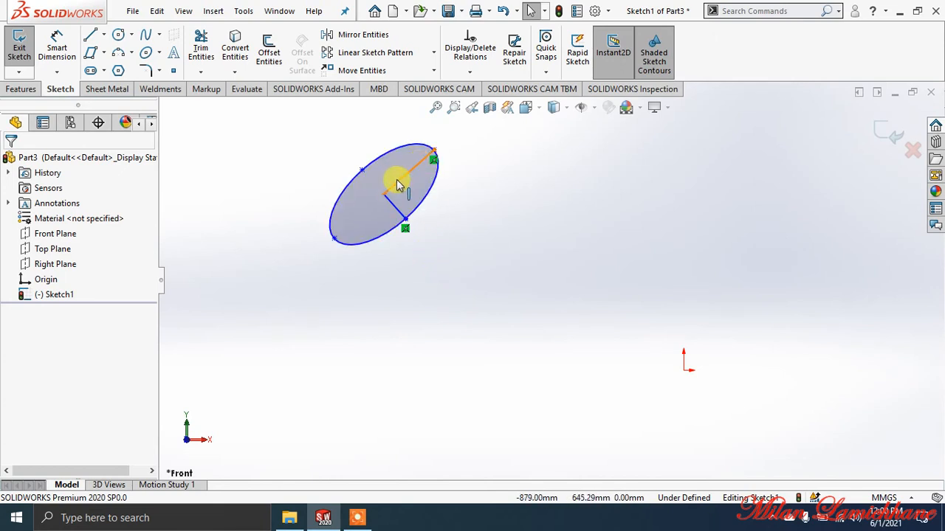
# Step: Examine the ellipse's center coordinates and its two radius parameters
pyautogui.moveTo(186, 113); pyautogui.dragTo(597, 332)
pyautogui.click(487, 321)
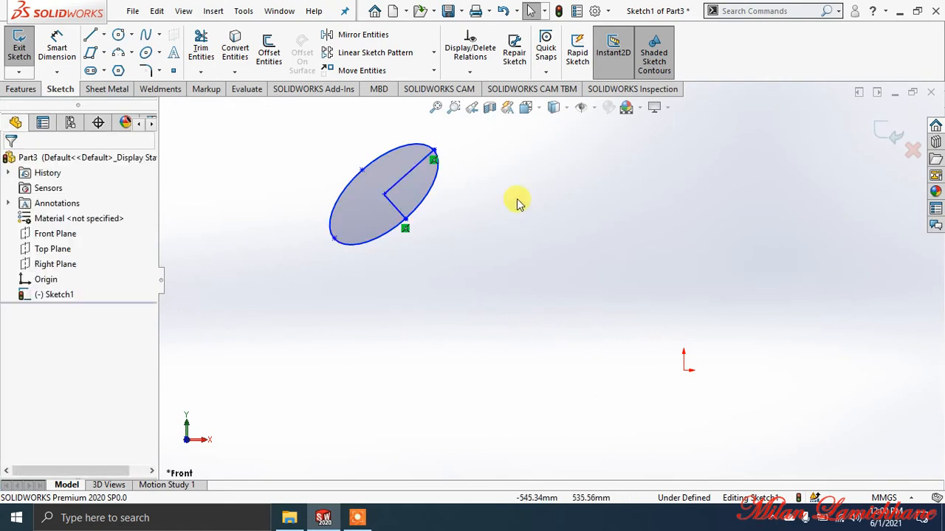
pyautogui.moveTo(521, 138); pyautogui.dragTo(299, 327)
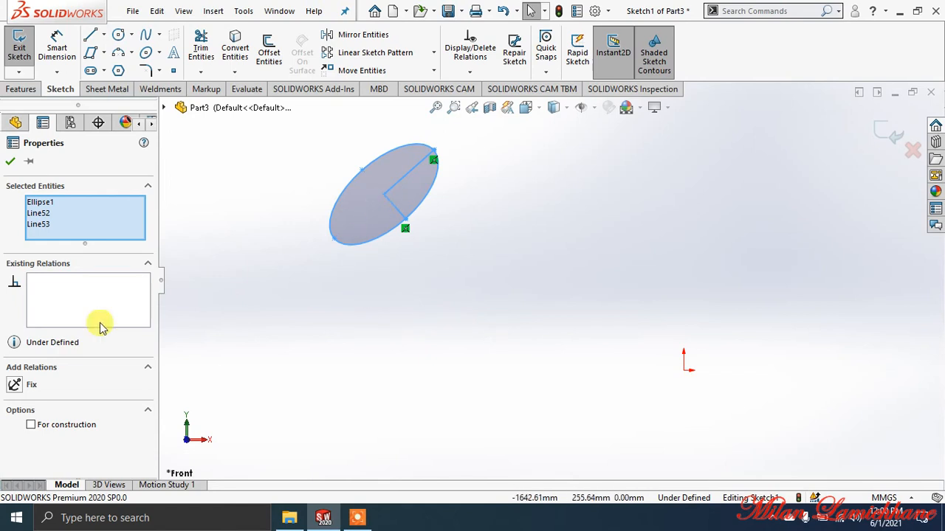
pyautogui.click(284, 241)
pyautogui.click(343, 247)
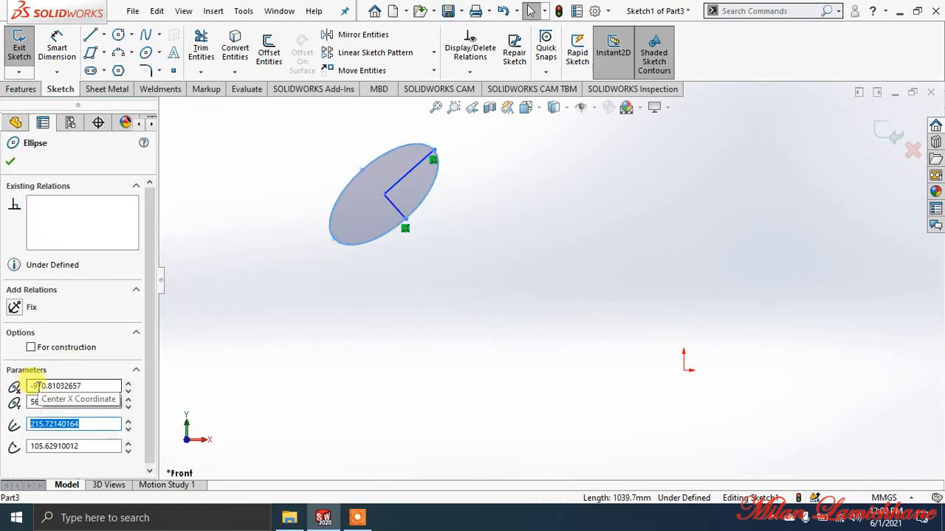
pyautogui.click(39, 386)
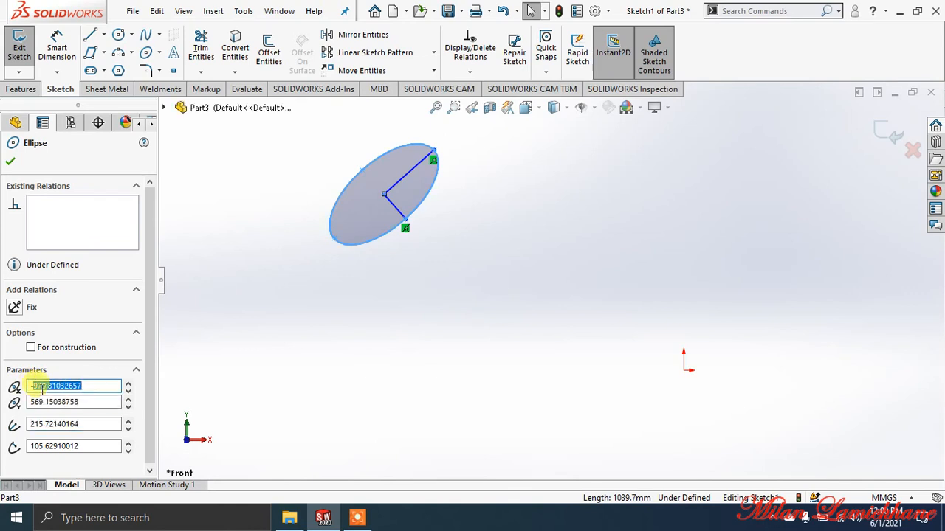
pyautogui.click(316, 414)
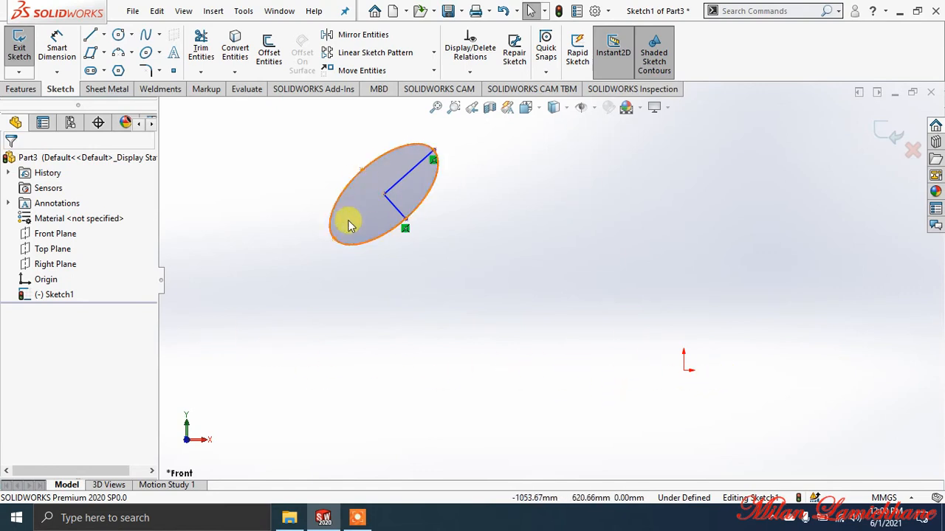
# Step: Delete the ellipse with its two lines and sketch a partial ellipse with radii of about 399 mm and 86.5 mm
pyautogui.moveTo(473, 140); pyautogui.dragTo(234, 321)
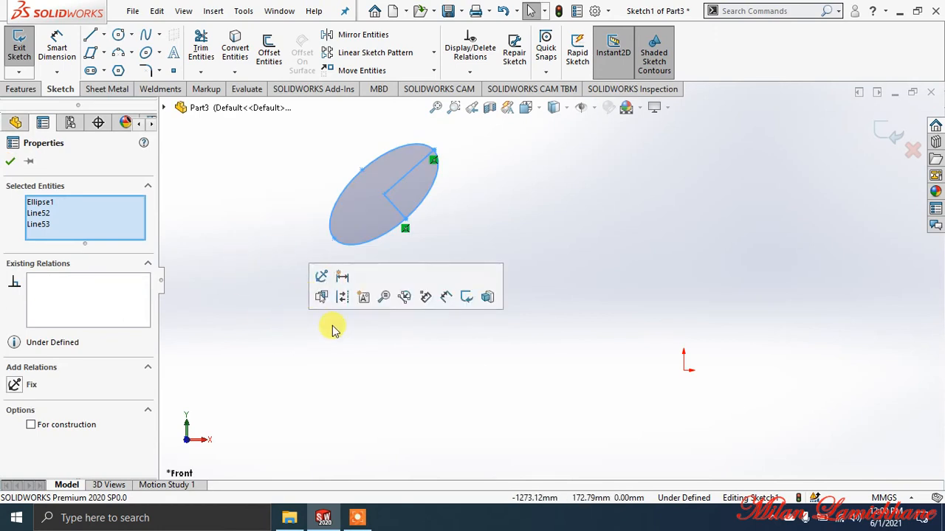
pyautogui.press('Delete')
pyautogui.click(159, 53)
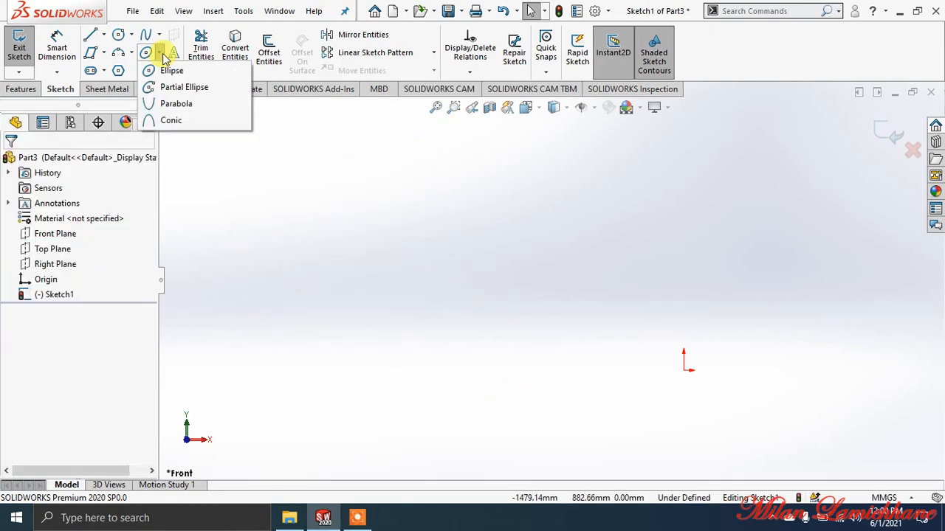
pyautogui.click(197, 86)
pyautogui.click(486, 169)
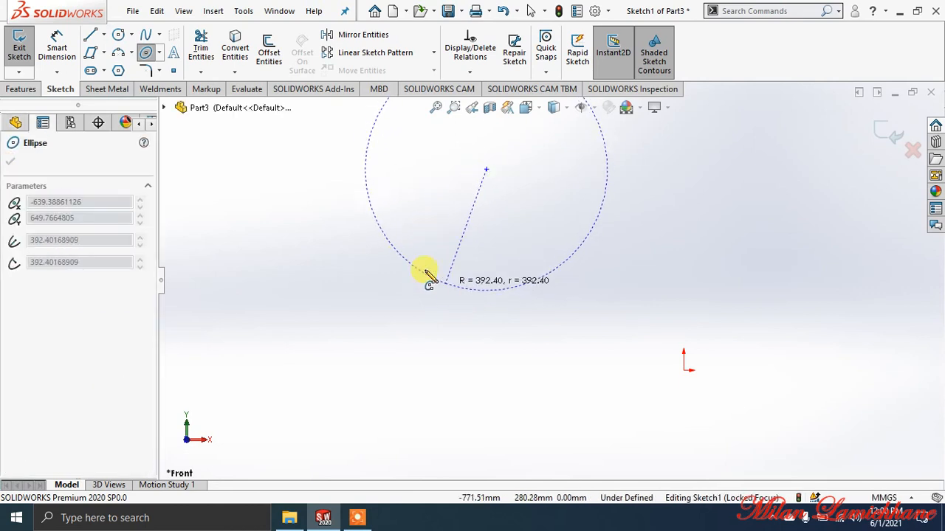
pyautogui.click(386, 246)
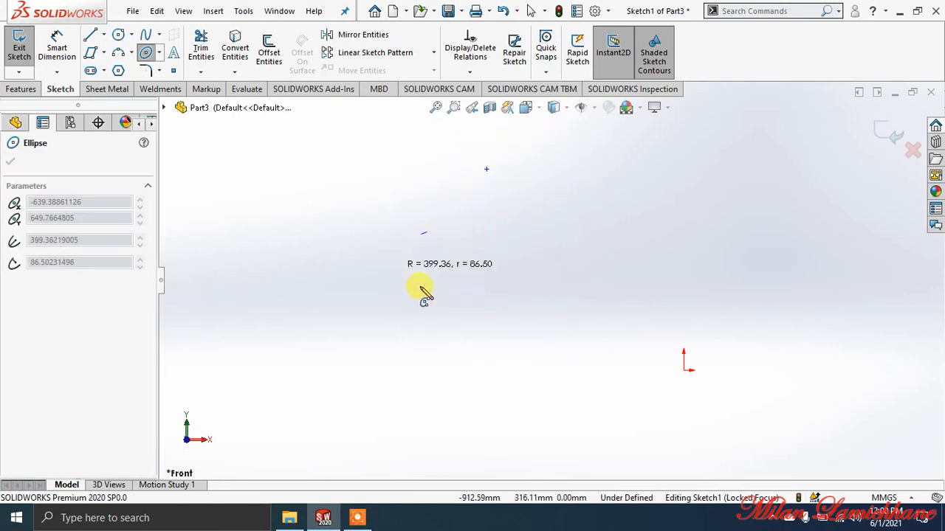
pyautogui.click(199, 191)
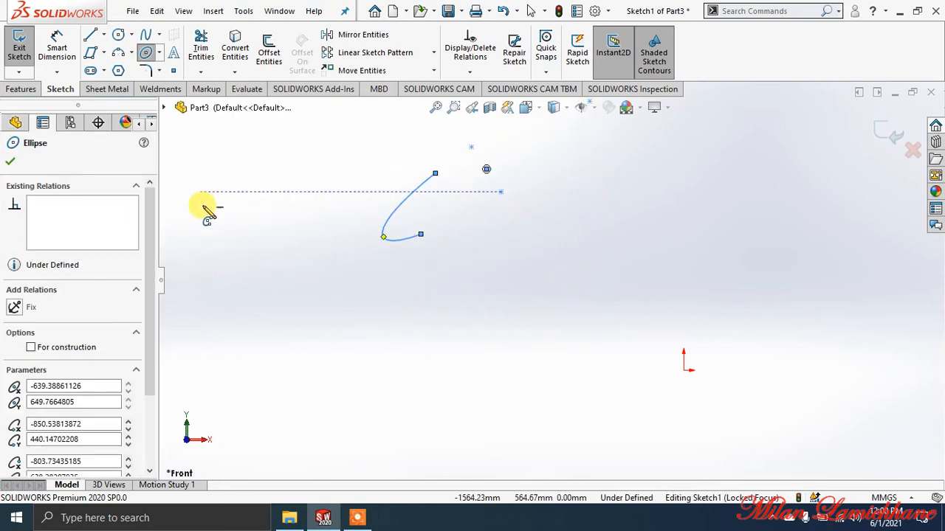
# Step: Set the partial ellipse's second radius to 210 mm and its first radius to 100 mm
pyautogui.scroll(-3, 118, 384)
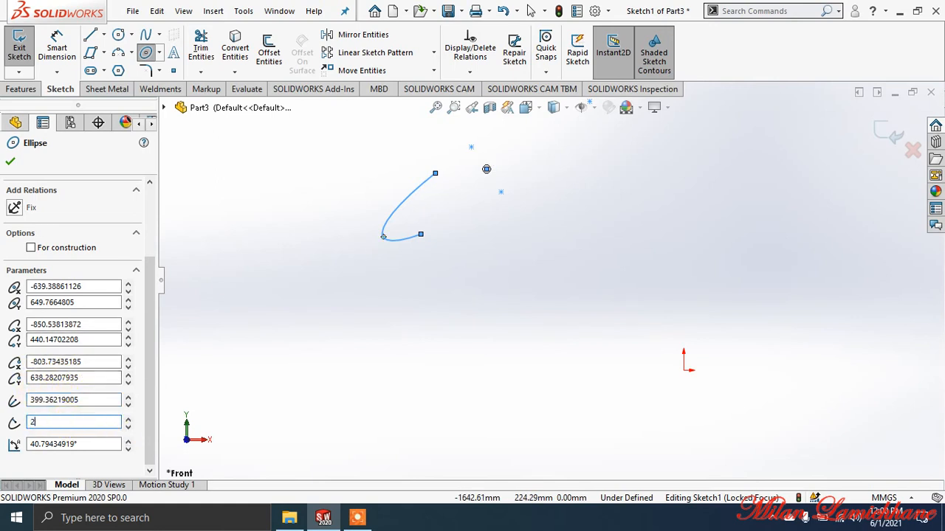
pyautogui.press('Return')
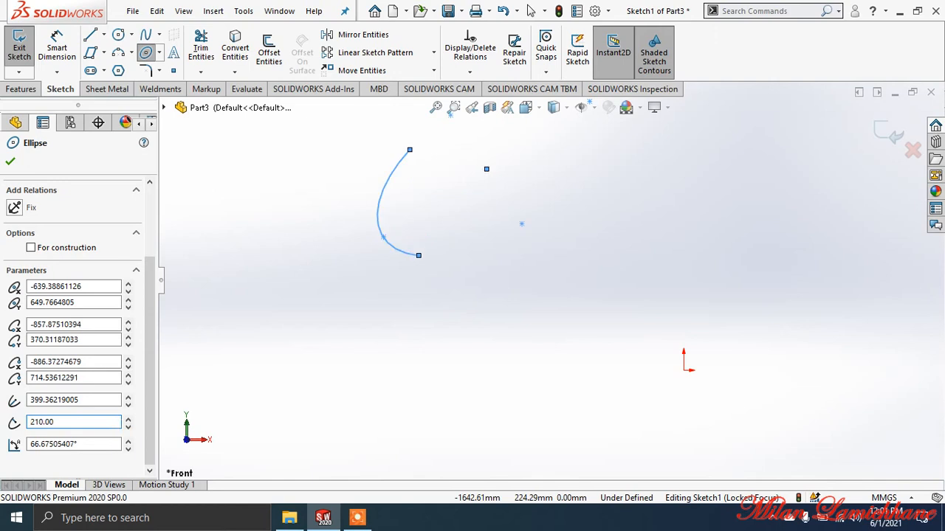
pyautogui.doubleClick(78, 399)
pyautogui.press('Return')
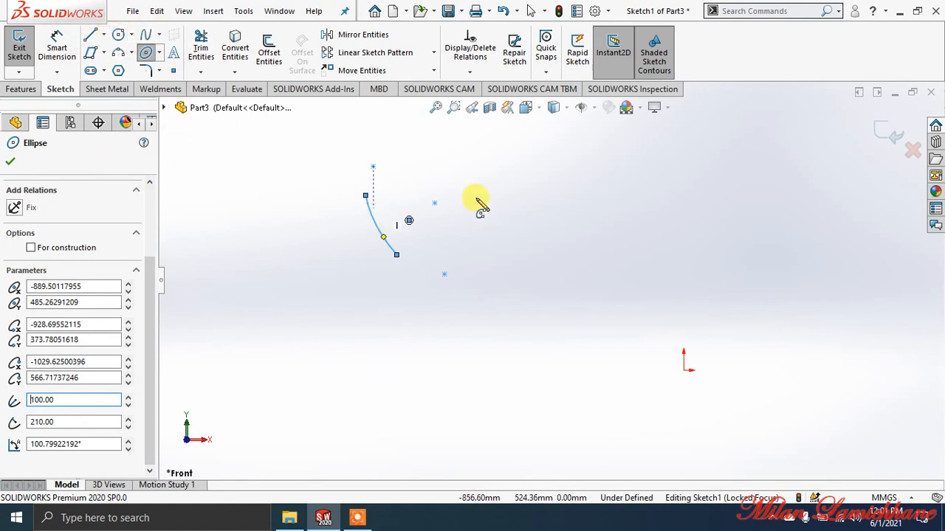
# Step: Delete the partial ellipse from the sketch
pyautogui.click(735, 181)
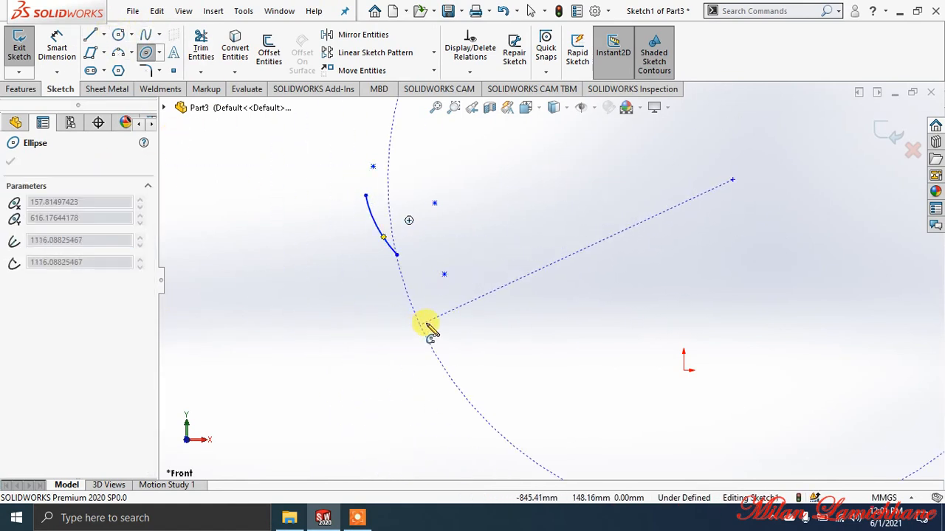
pyautogui.press('Escape')
pyautogui.moveTo(397, 319); pyautogui.dragTo(331, 317)
pyautogui.press('Delete')
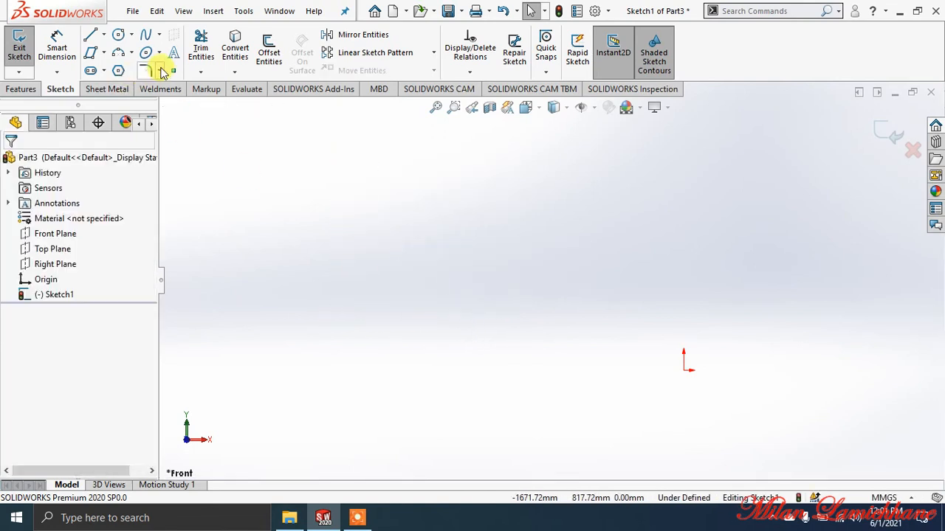
# Step: Sketch an upward-opening parabola with a focal length of about 499 mm and endpoints near (-2705, 654) and (-289, 936)
pyautogui.click(158, 54)
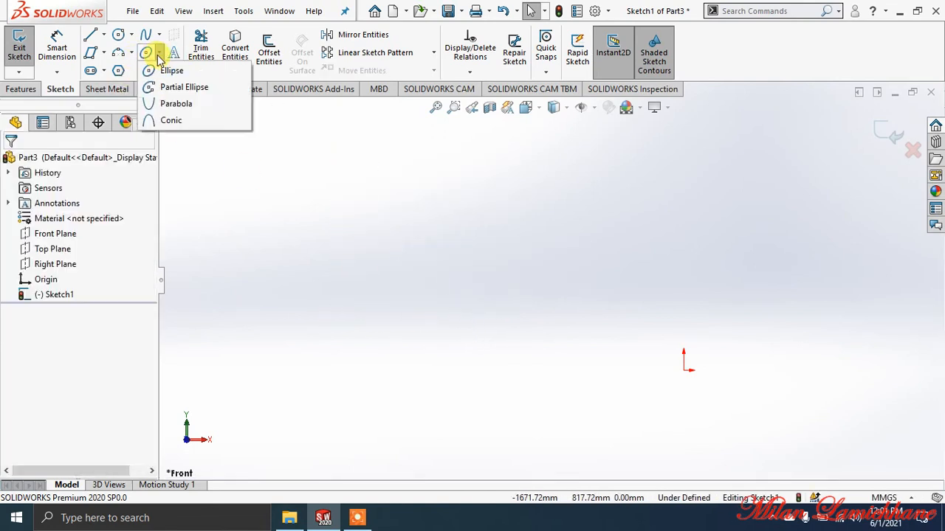
pyautogui.click(175, 104)
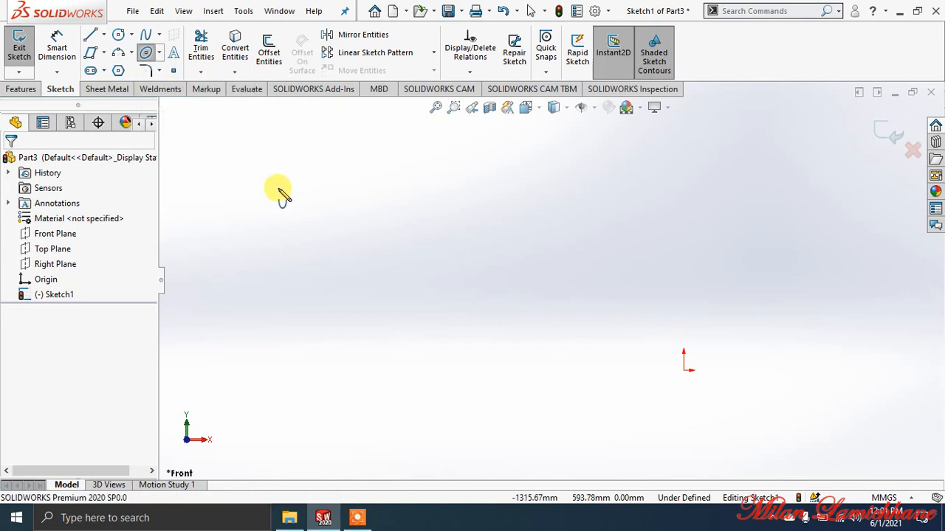
pyautogui.click(279, 189)
pyautogui.scroll(4, 321, 282)
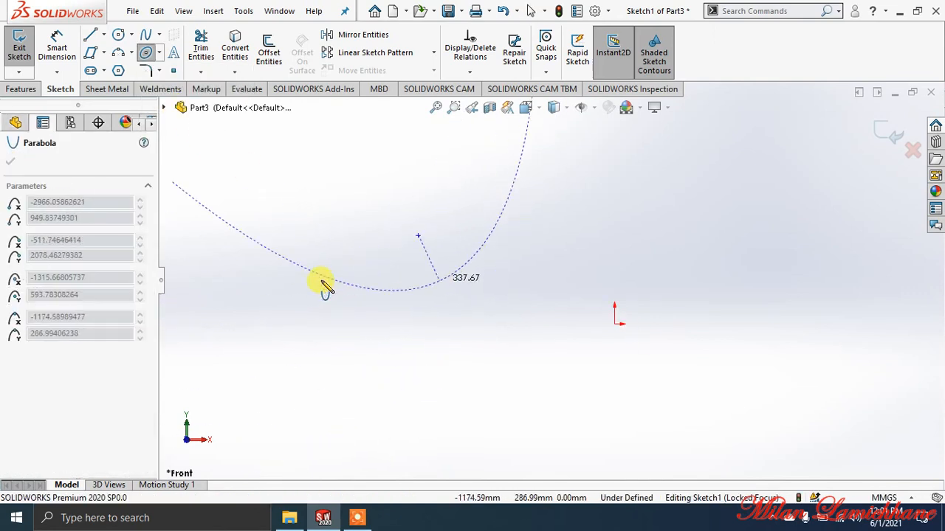
pyautogui.scroll(3, 322, 282)
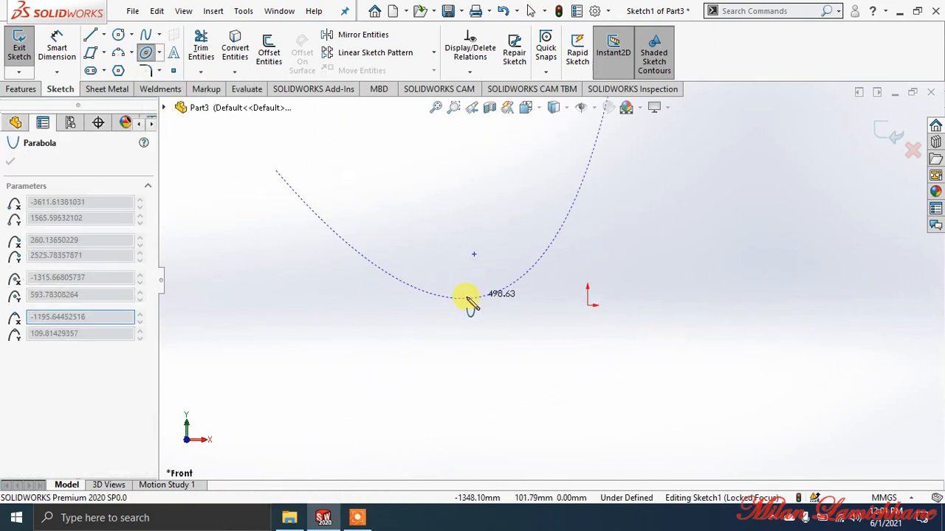
pyautogui.click(358, 257)
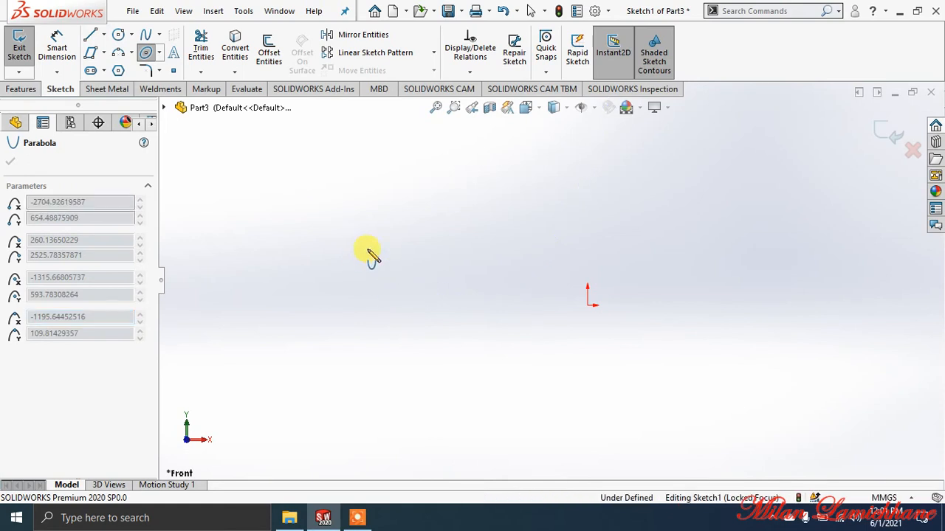
pyautogui.click(526, 200)
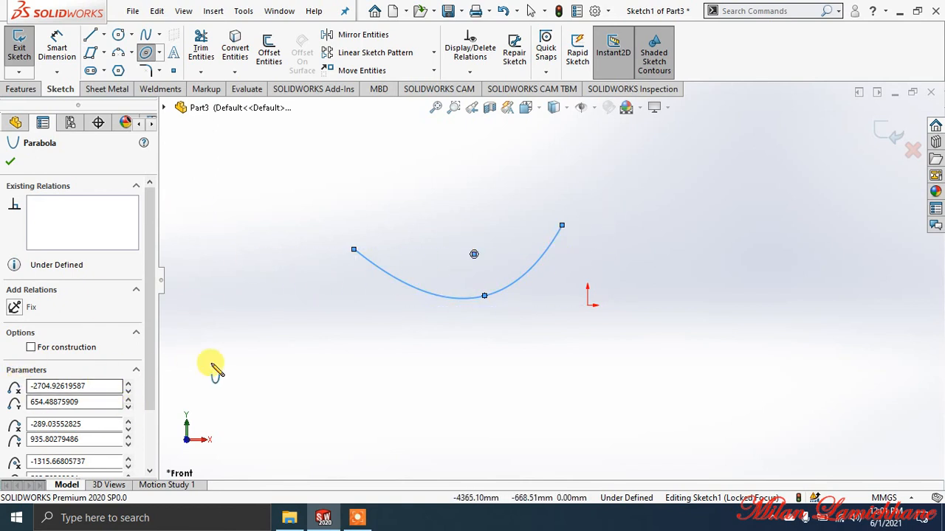
pyautogui.moveTo(152, 355); pyautogui.dragTo(150, 415)
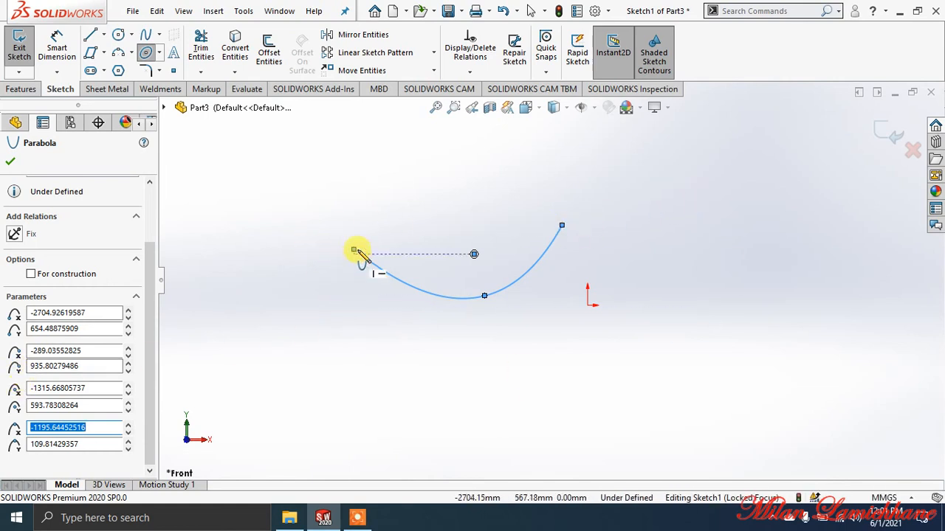
pyautogui.click(484, 296)
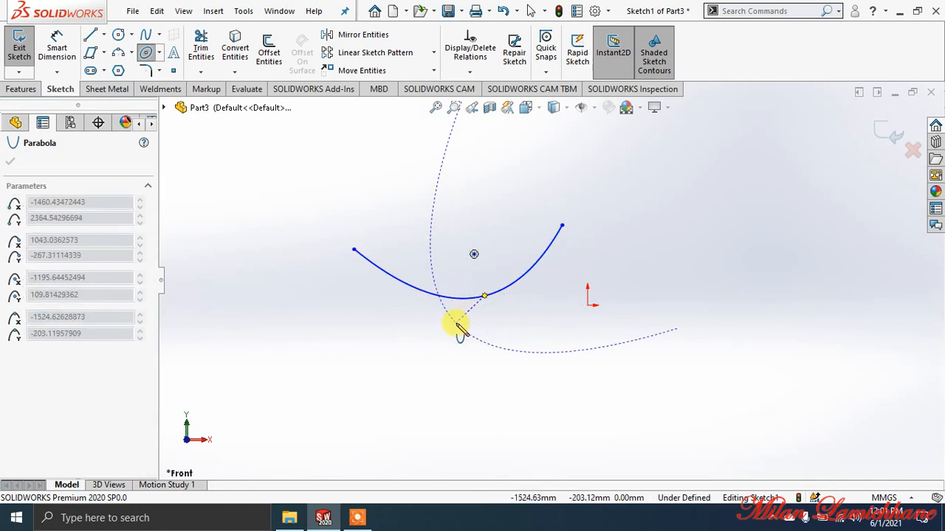
pyautogui.press('Escape')
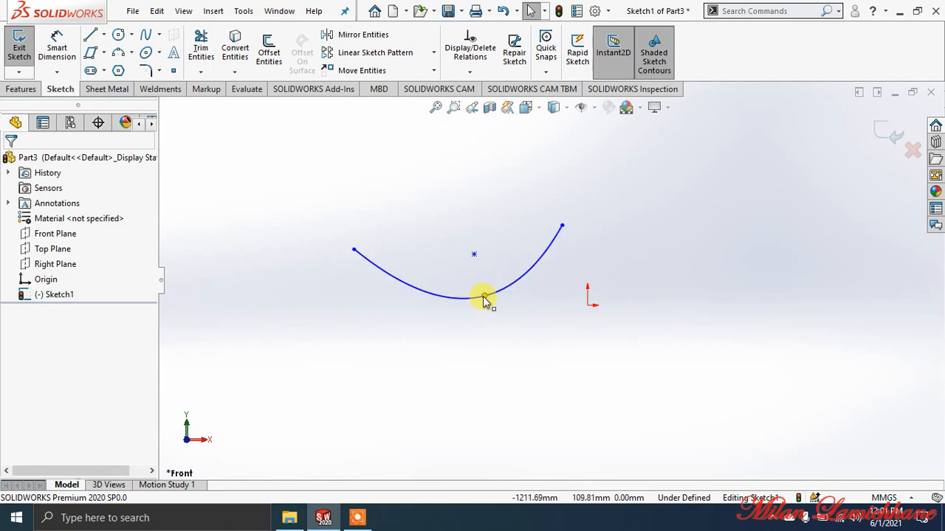
# Step: Reshape the parabola by moving its apex and both endpoints, forming a shallow curve ending near (-2240, 275) and (-345, 266)
pyautogui.moveTo(476, 311); pyautogui.dragTo(491, 361)
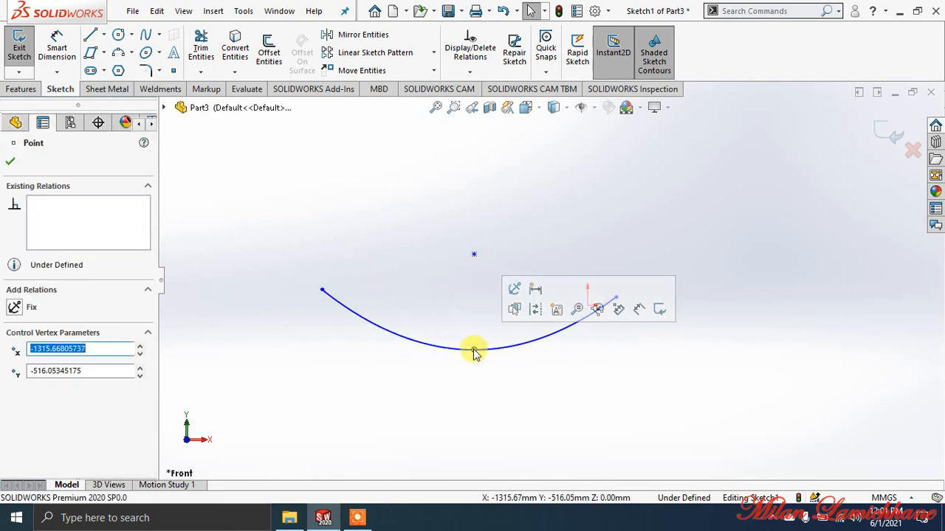
pyautogui.click(480, 384)
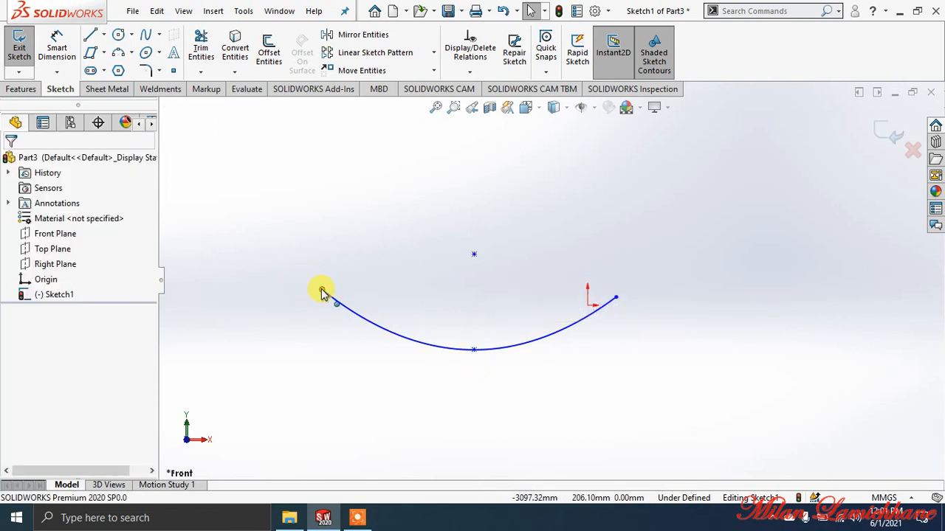
pyautogui.moveTo(334, 299); pyautogui.dragTo(410, 264)
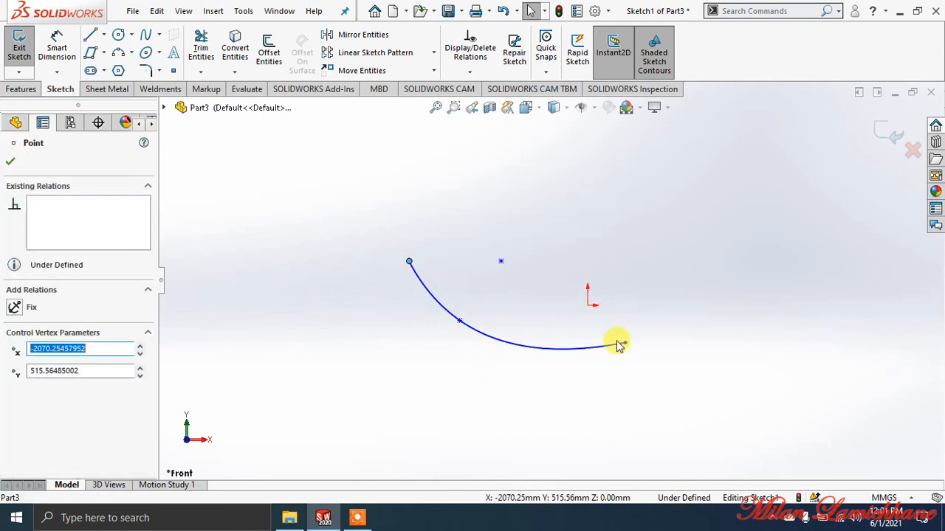
pyautogui.moveTo(620, 344); pyautogui.dragTo(557, 282)
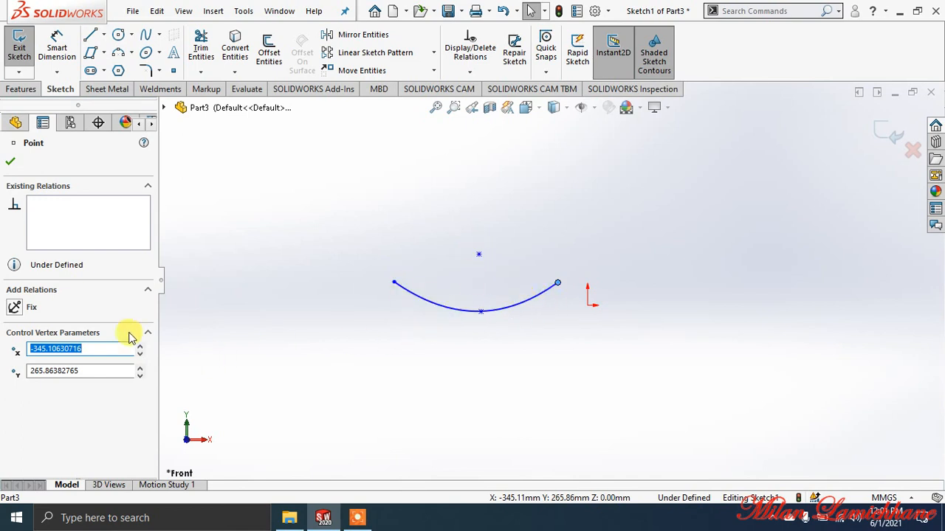
pyautogui.click(10, 161)
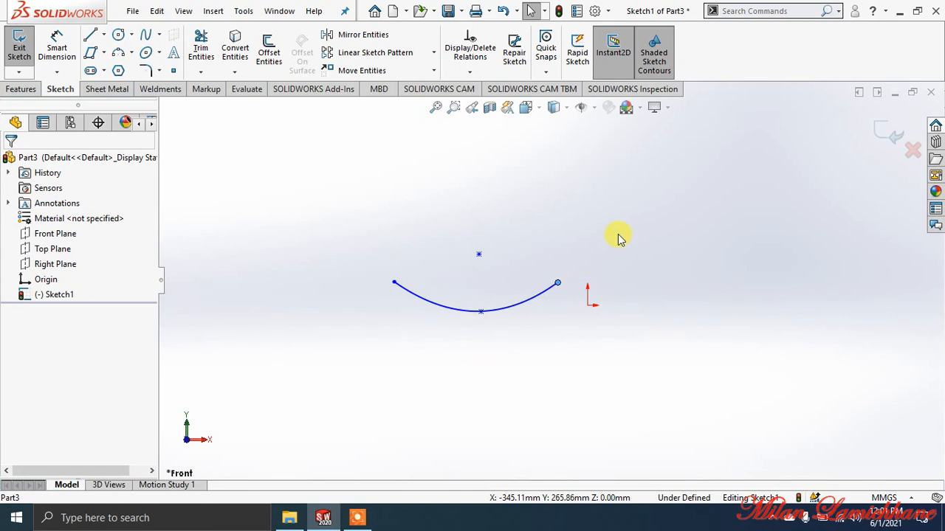
# Step: Delete the parabola and sketch a sideways conic with an arc length of about 4636 mm and its apex pointing toward the origin's side
pyautogui.moveTo(618, 234); pyautogui.dragTo(336, 342)
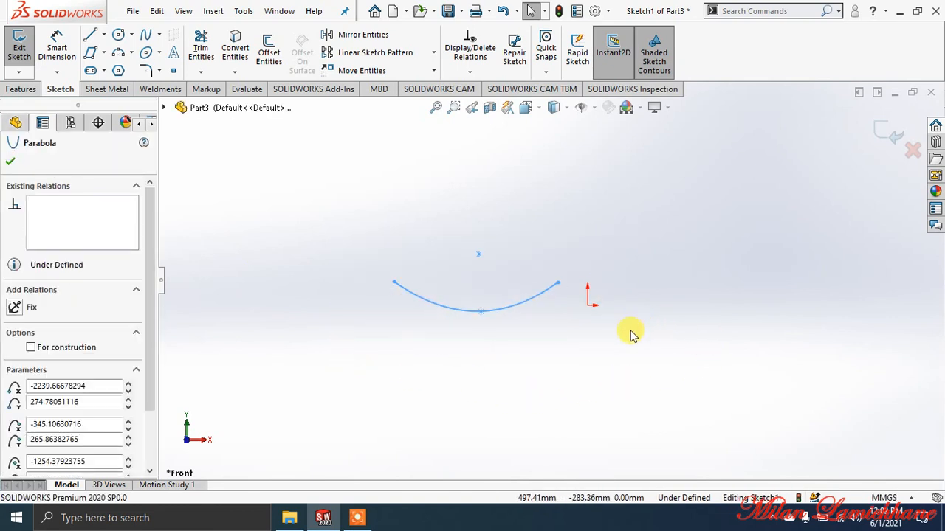
pyautogui.press('Delete')
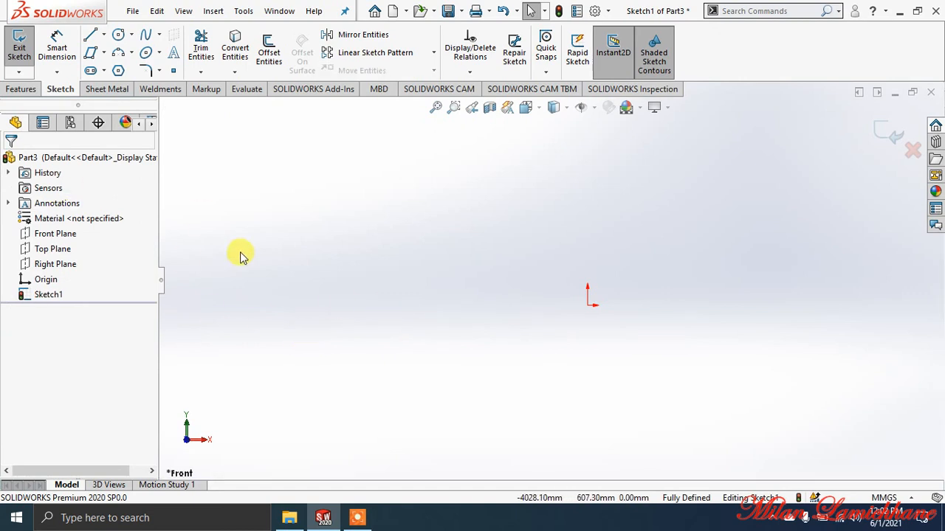
pyautogui.click(159, 53)
pyautogui.click(284, 296)
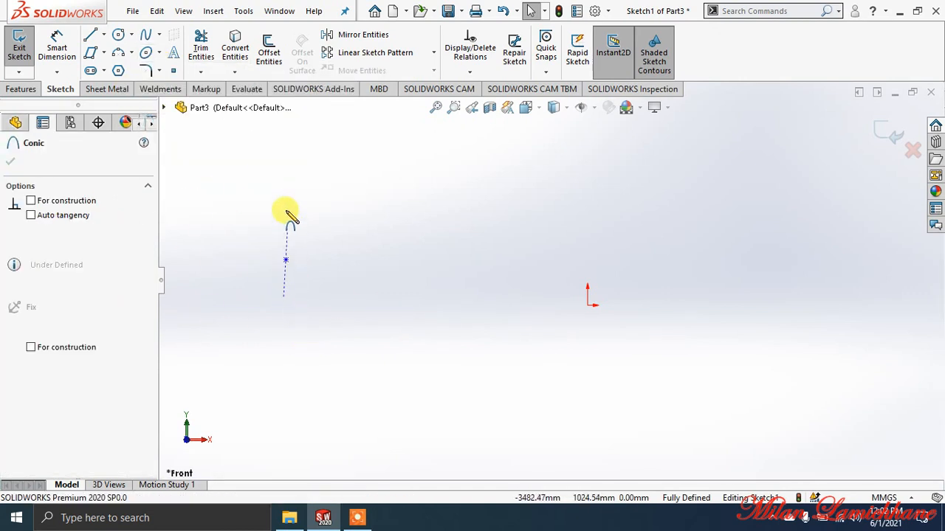
pyautogui.click(312, 164)
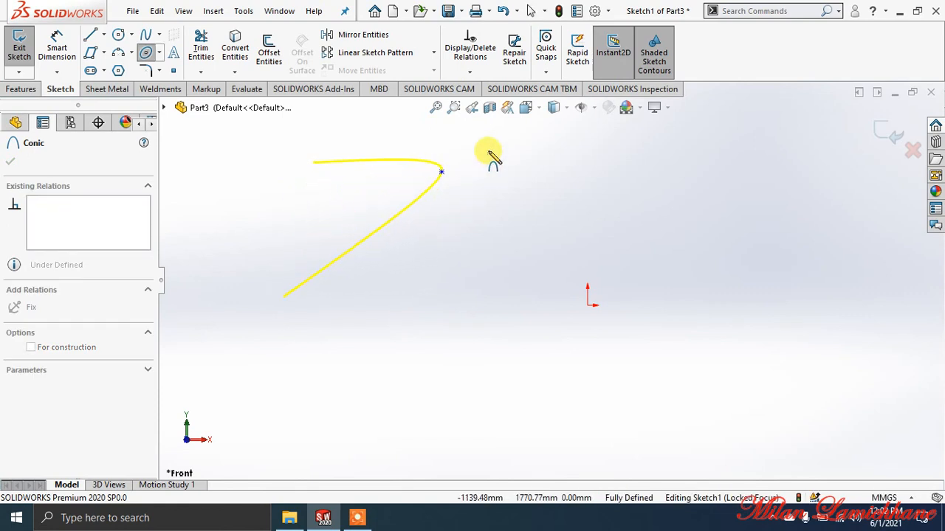
pyautogui.click(501, 220)
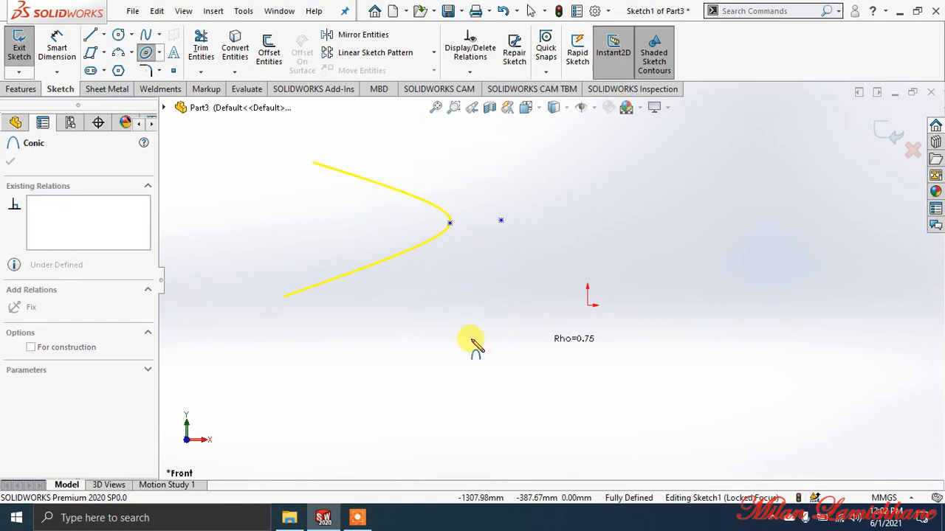
pyautogui.click(489, 281)
pyautogui.click(10, 163)
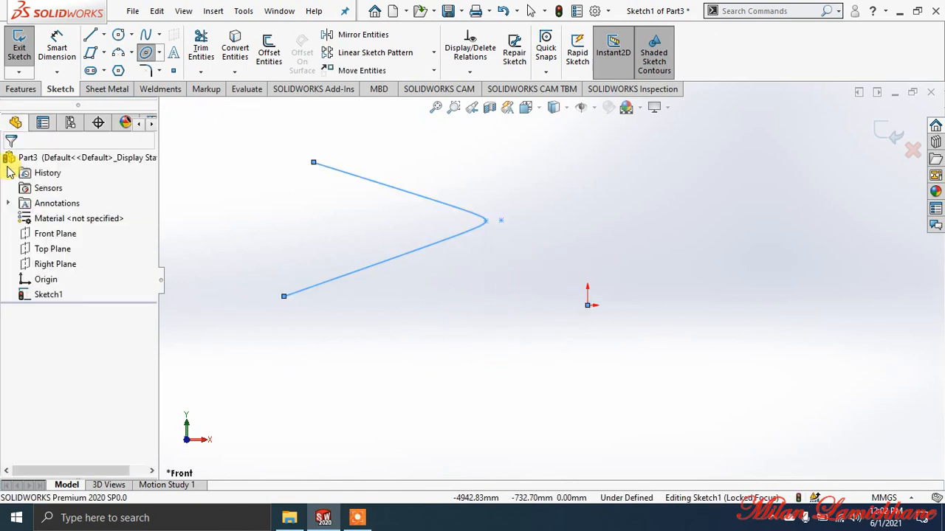
# Step: Check the conic's relations and options, and delete the conic from the sketch
pyautogui.click(400, 259)
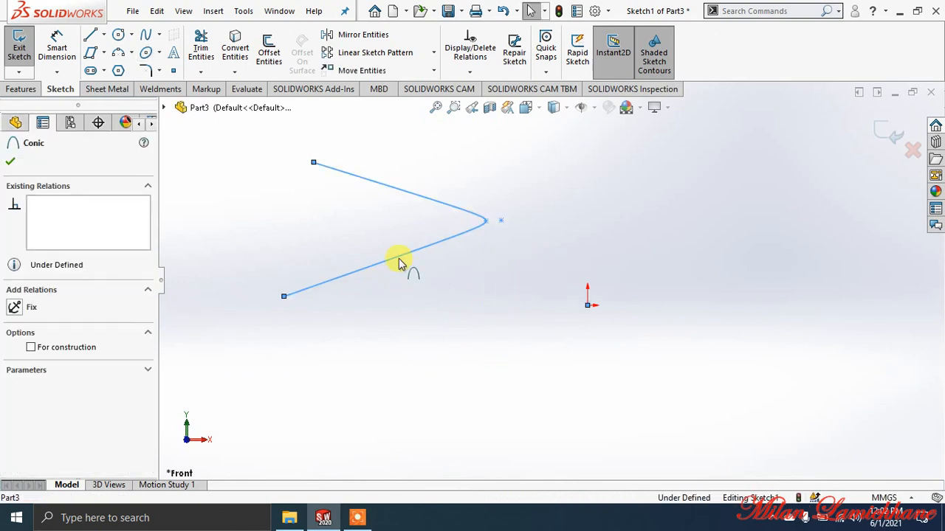
pyautogui.click(61, 356)
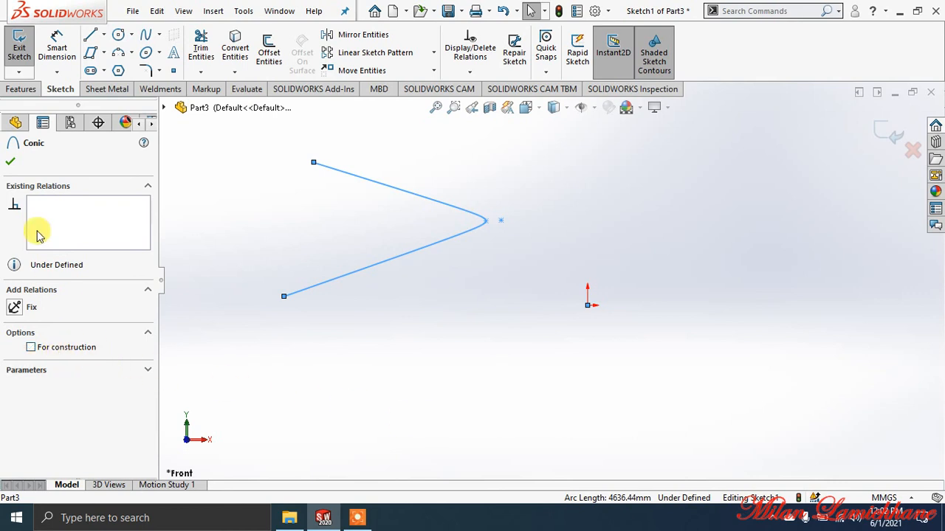
pyautogui.click(11, 161)
pyautogui.moveTo(583, 161); pyautogui.dragTo(239, 352)
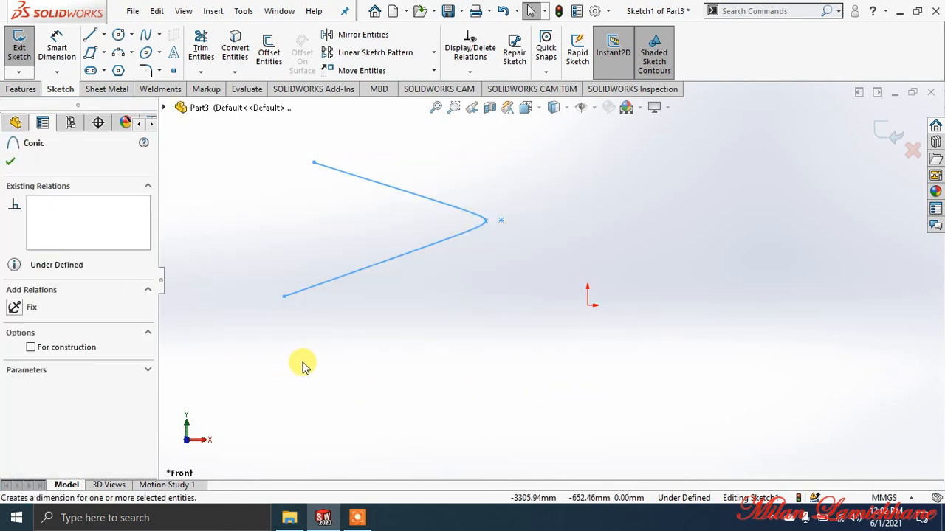
pyautogui.press('Delete')
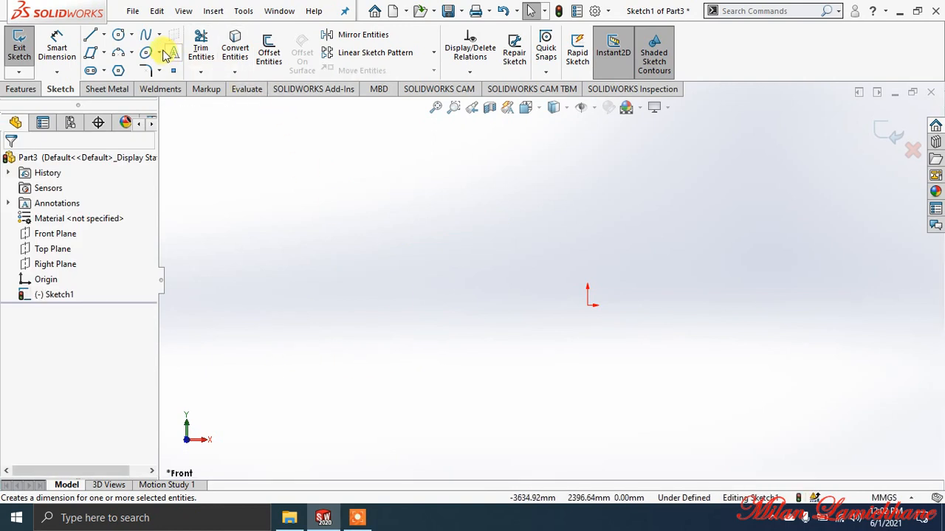
pyautogui.click(158, 53)
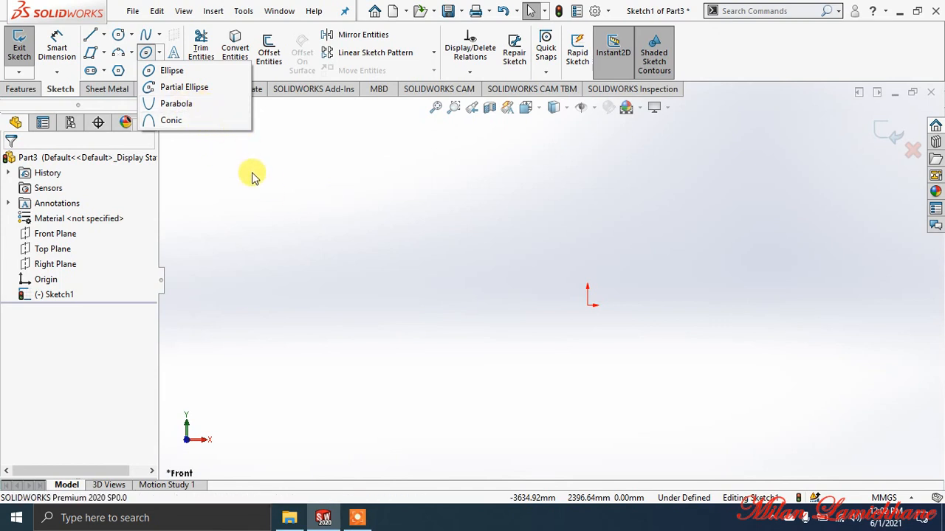
pyautogui.click(267, 188)
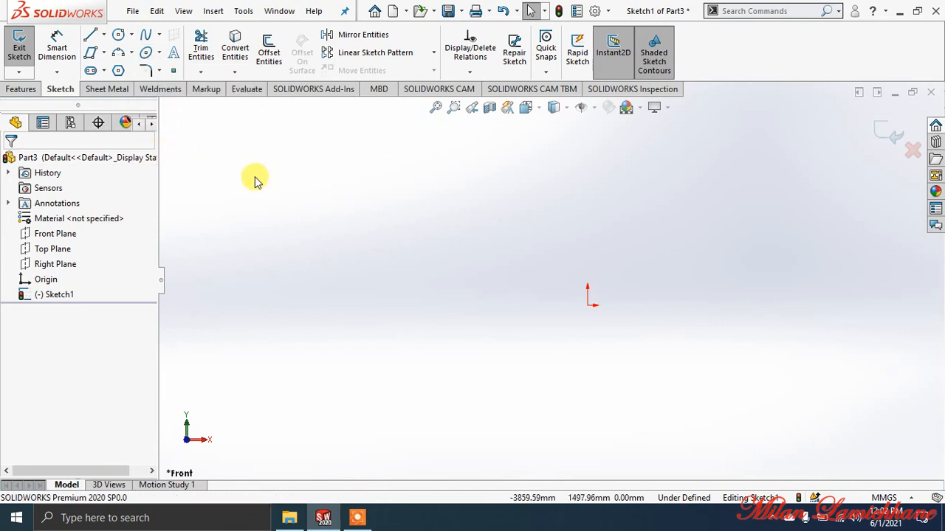